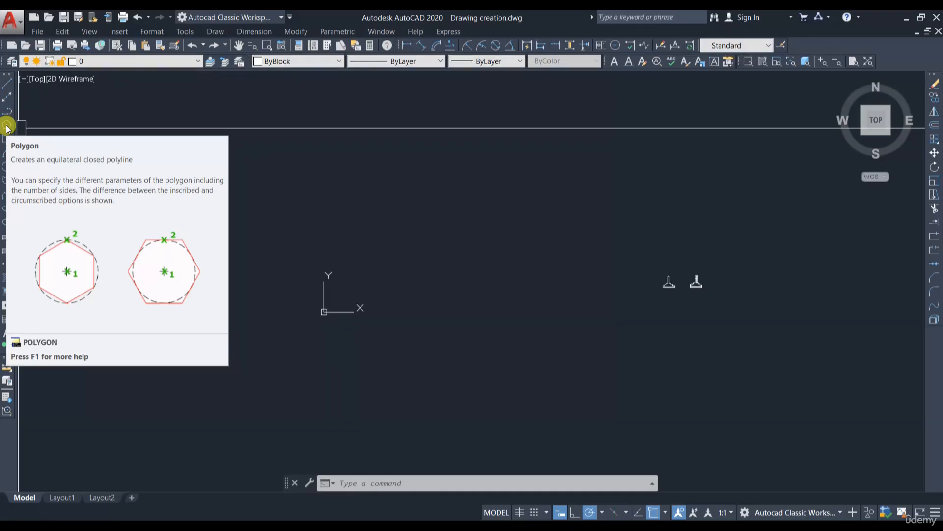
{"action": "left_click", "coordinate": [7, 129]}
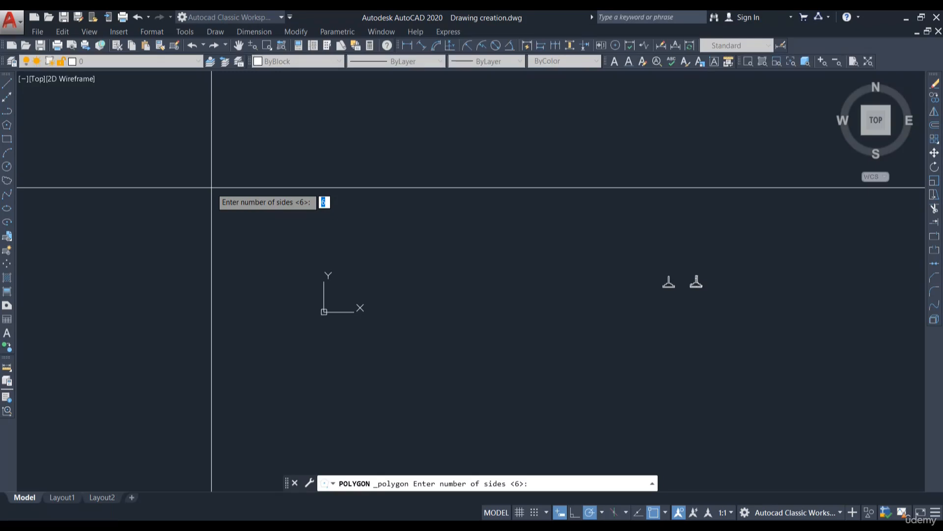
{"action": "type", "text": "4"}
{"action": "key", "text": "Return"}
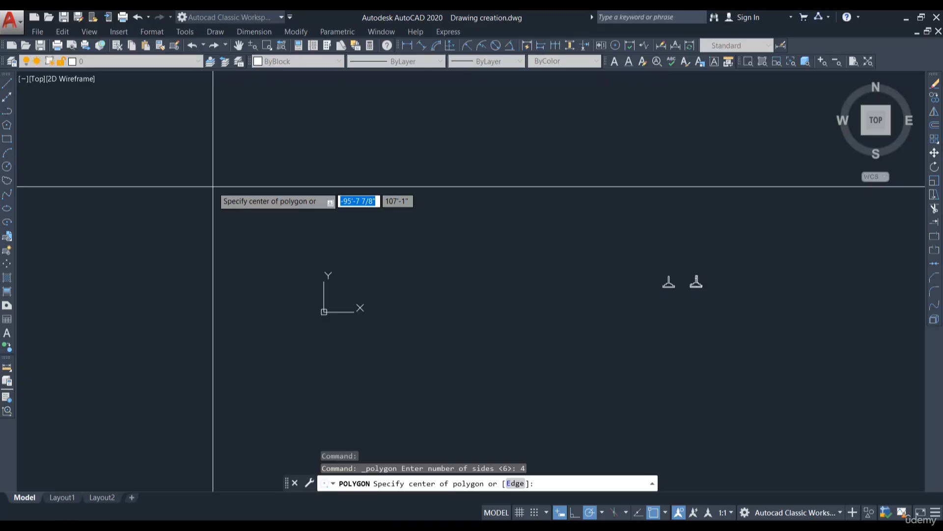
{"action": "left_click", "coordinate": [265, 189]}
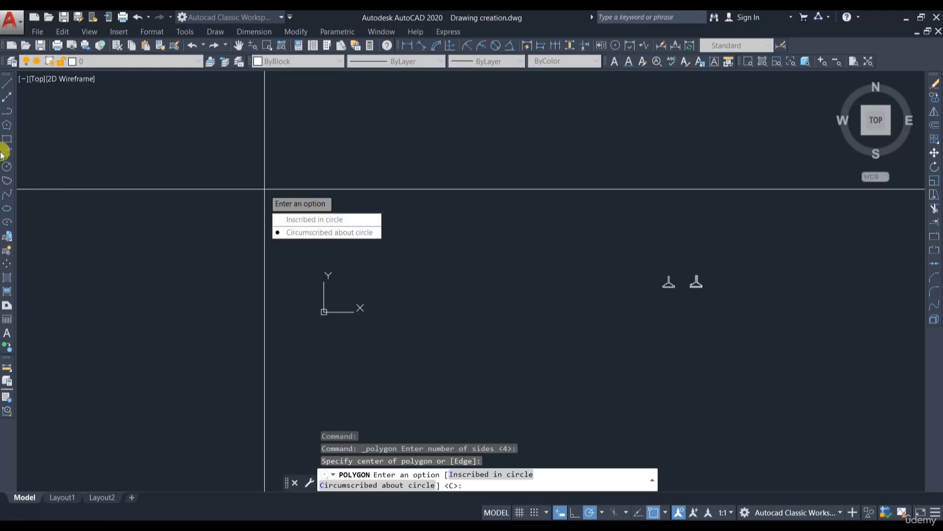
{"action": "key", "text": "Escape"}
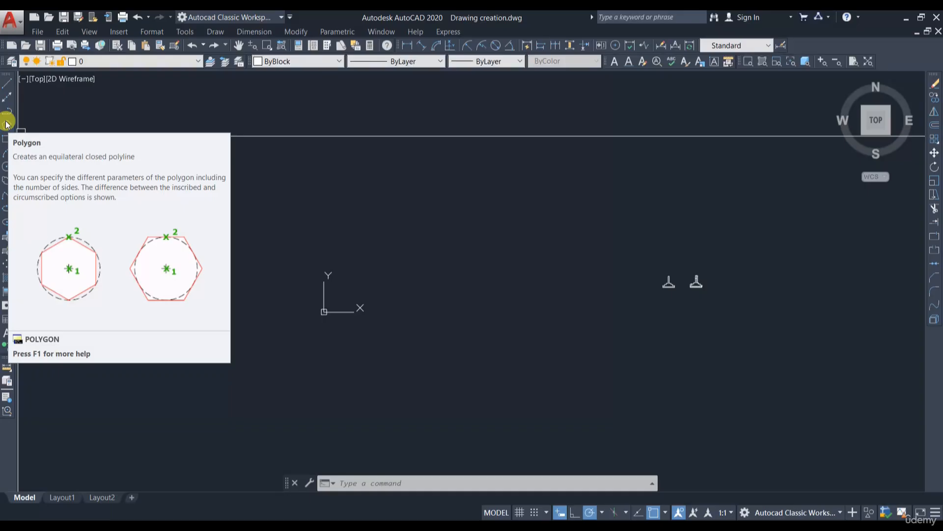
Draw a four-sided polygon circumscribed about a circle with a radius of 10', in the empty area up and left of the origin.
{"action": "left_click", "coordinate": [7, 124]}
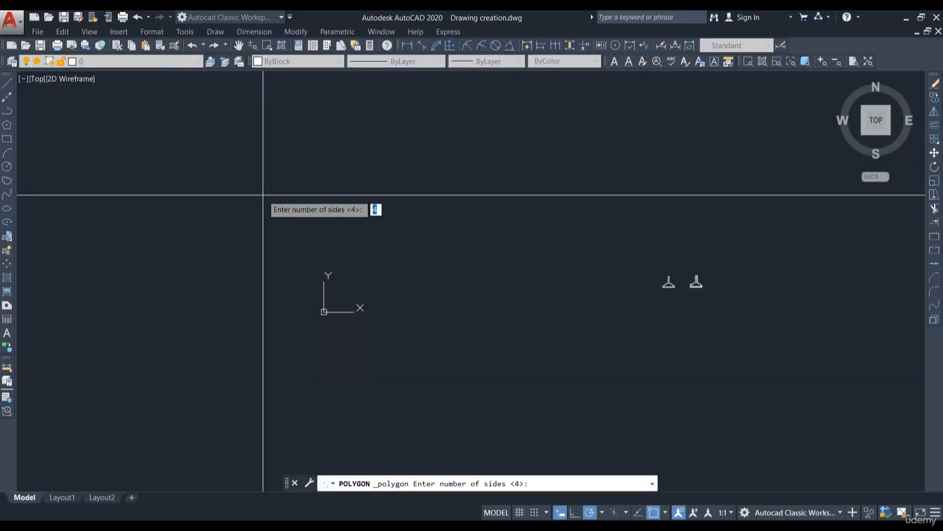
{"action": "key", "text": "Return"}
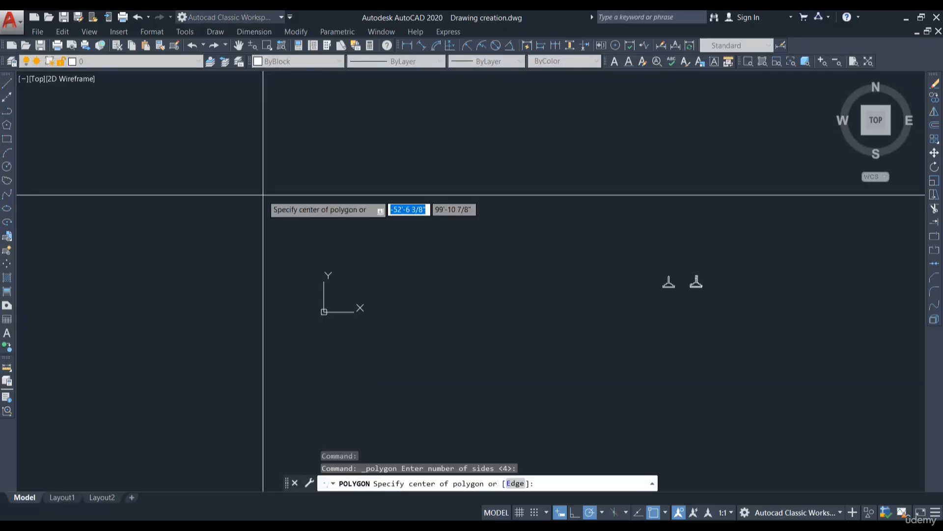
{"action": "left_click", "coordinate": [235, 189]}
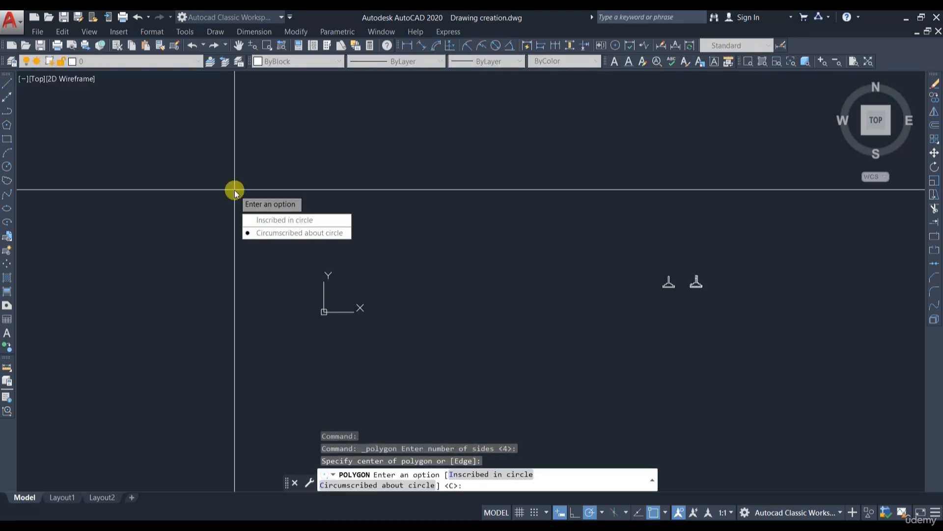
{"action": "left_click", "coordinate": [270, 233]}
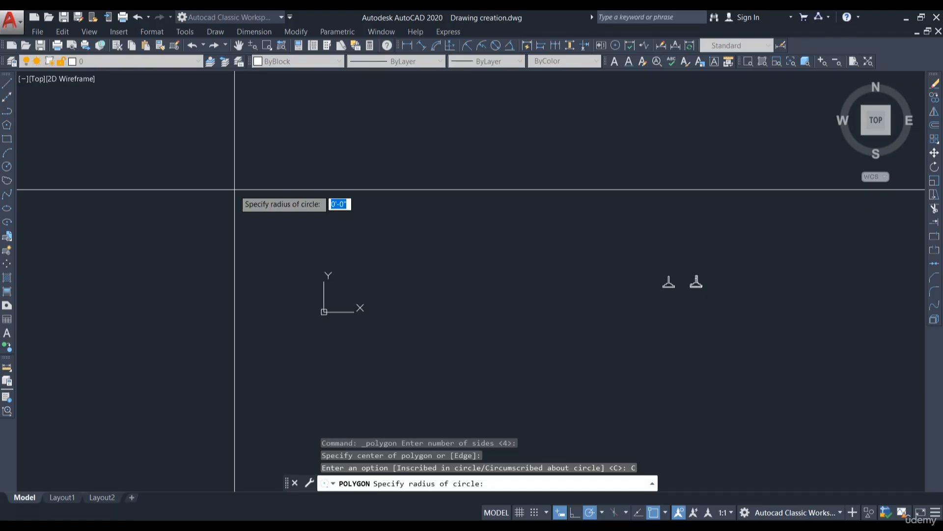
{"action": "type", "text": "10"}
{"action": "key", "text": "Return"}
{"action": "scroll", "coordinate": [444, 225], "scroll_direction": "up", "scroll_amount": 5}
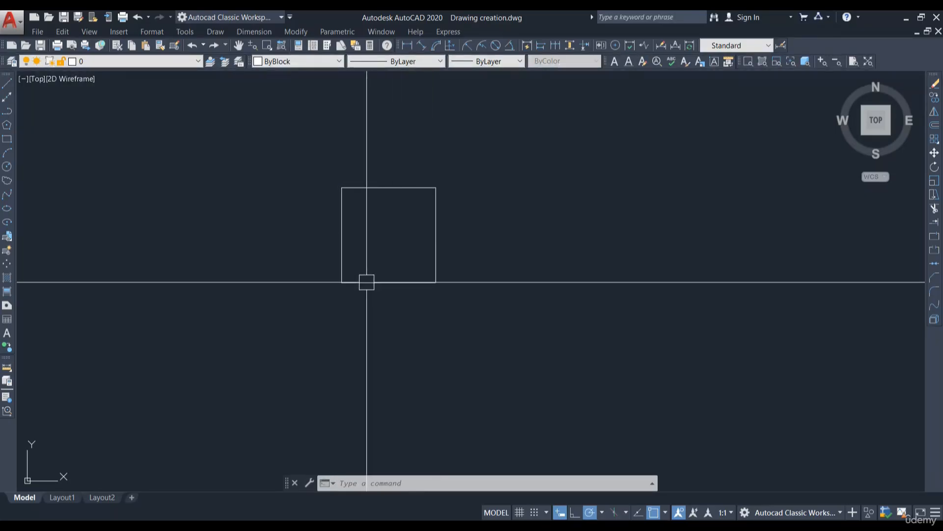
Draw a six-sided polygon circumscribed about a circle with a radius of 20', to the right of the square.
{"action": "left_click", "coordinate": [7, 126]}
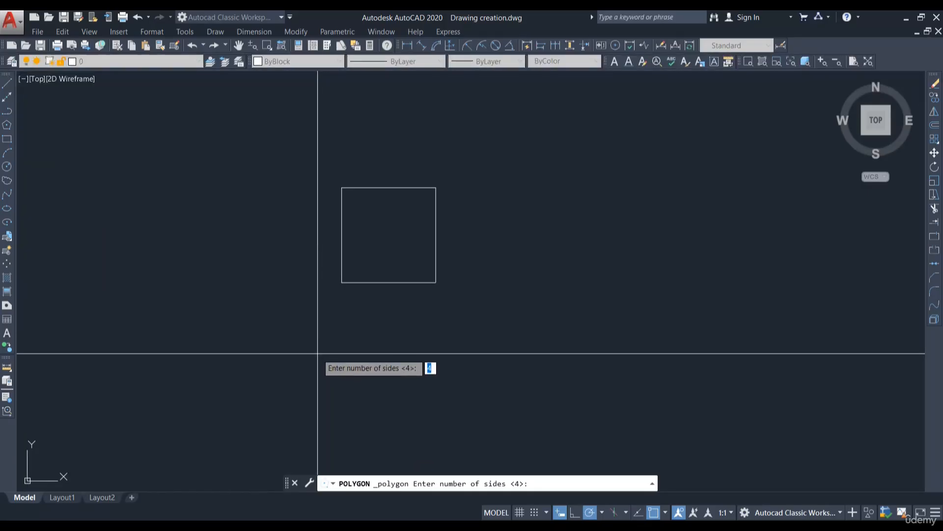
{"action": "type", "text": "6"}
{"action": "key", "text": "Return"}
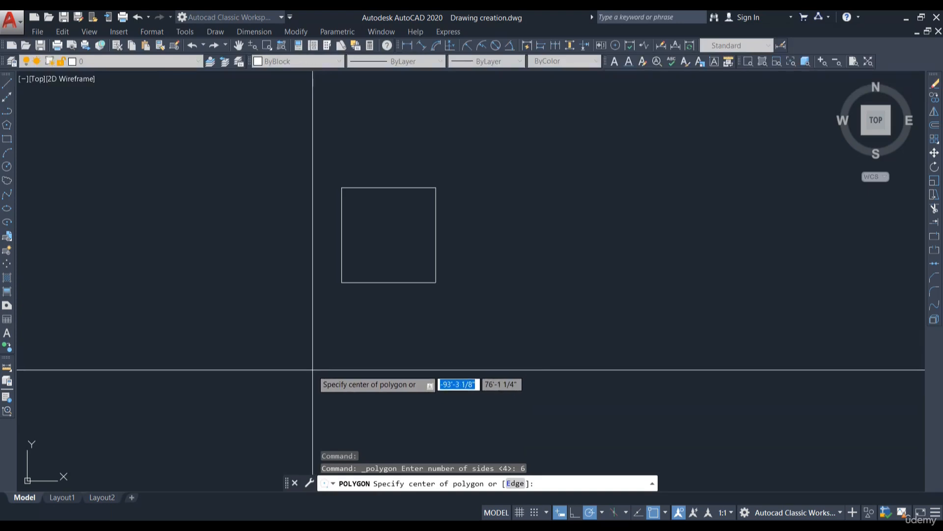
{"action": "left_click", "coordinate": [575, 225]}
{"action": "type", "text": "c"}
{"action": "key", "text": "Return"}
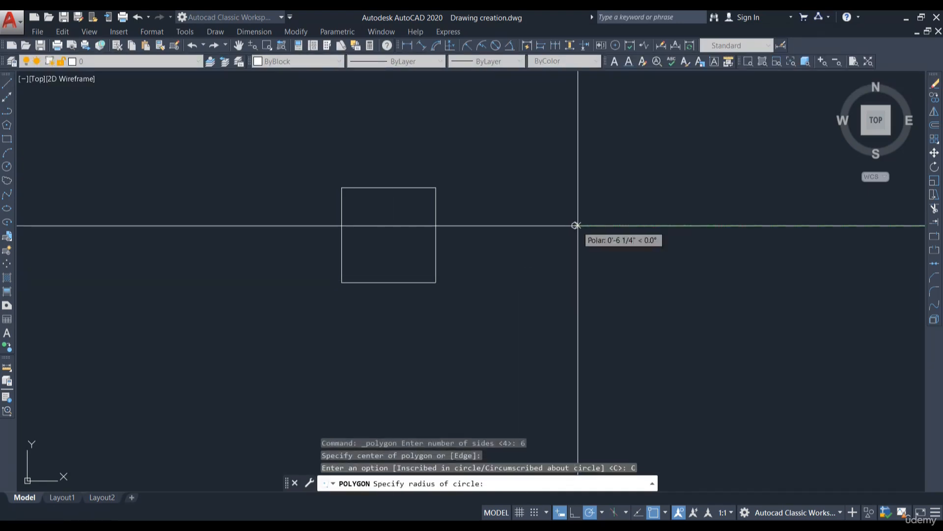
{"action": "type", "text": "20'"}
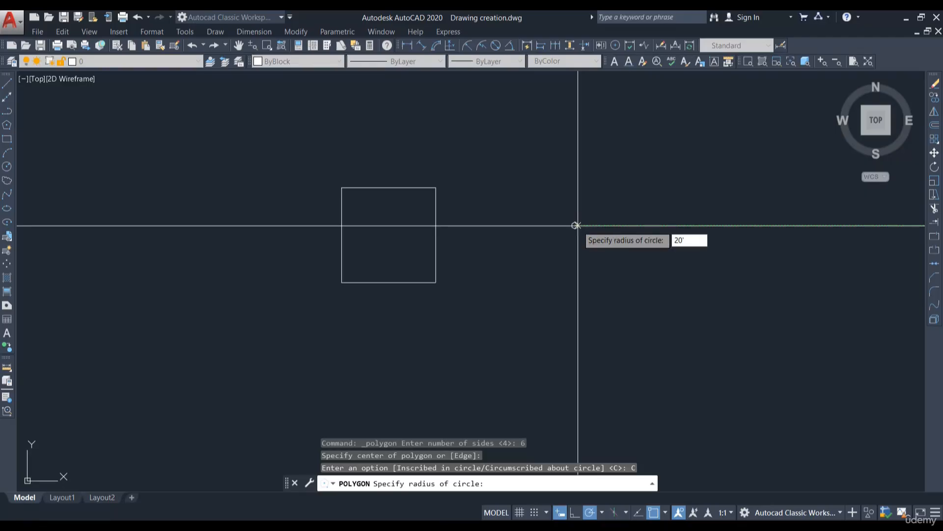
{"action": "key", "text": "Return"}
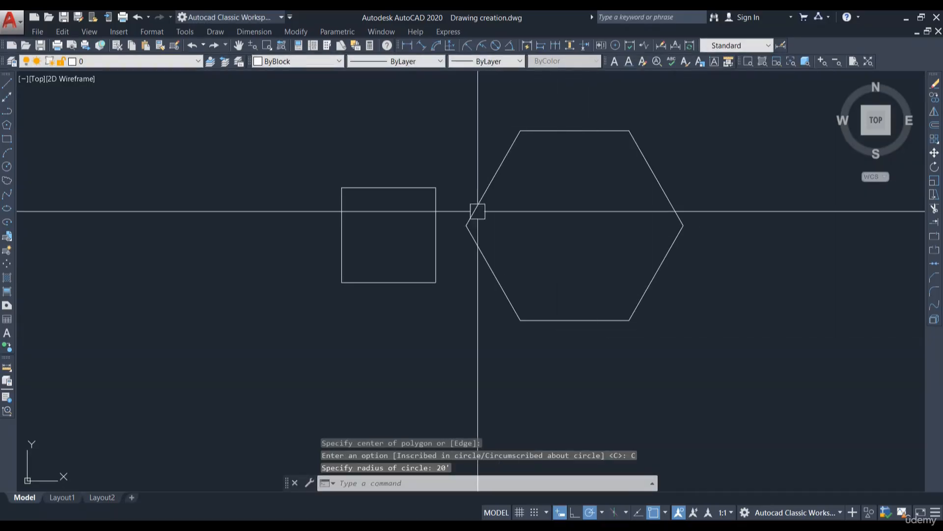
Draw a three-sided polygon circumscribed about a circle with a radius of 8', below and left of the square.
{"action": "scroll", "coordinate": [413, 126], "scroll_direction": "down", "scroll_amount": 2}
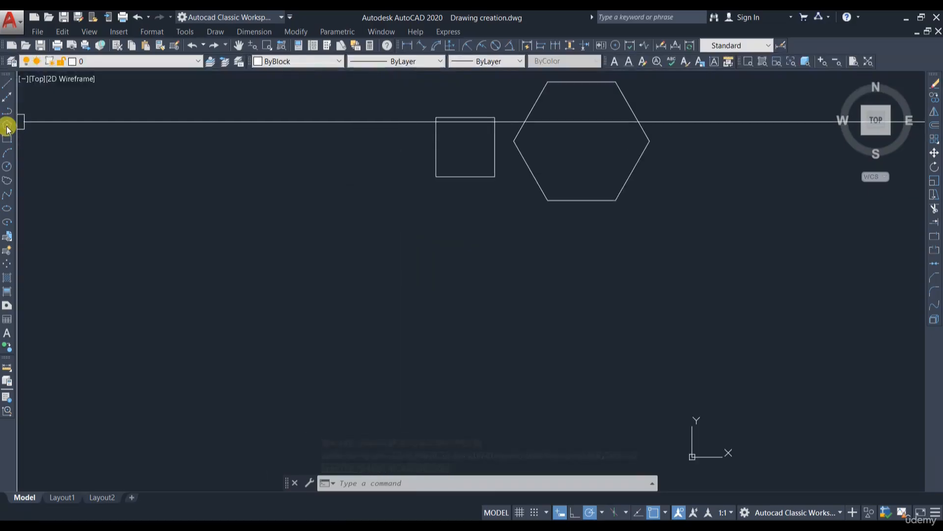
{"action": "left_click", "coordinate": [7, 124]}
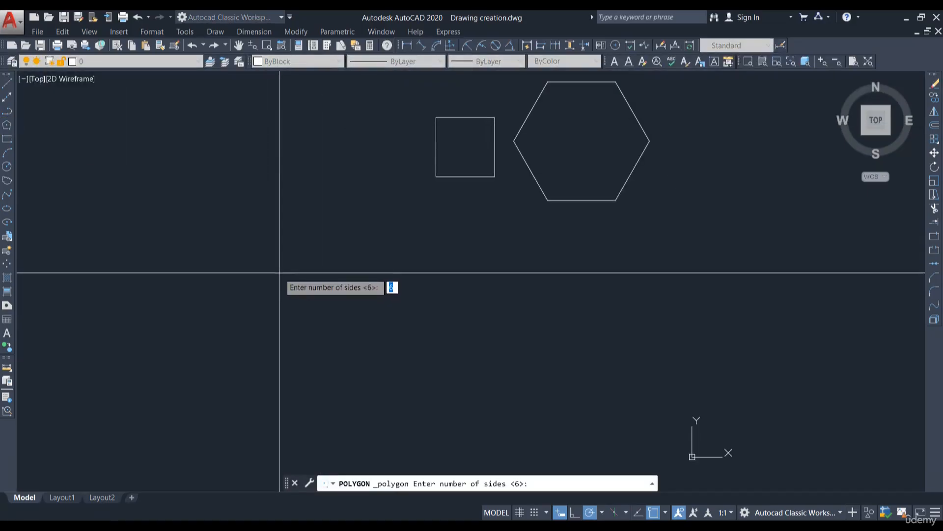
{"action": "type", "text": "3"}
{"action": "key", "text": "Return"}
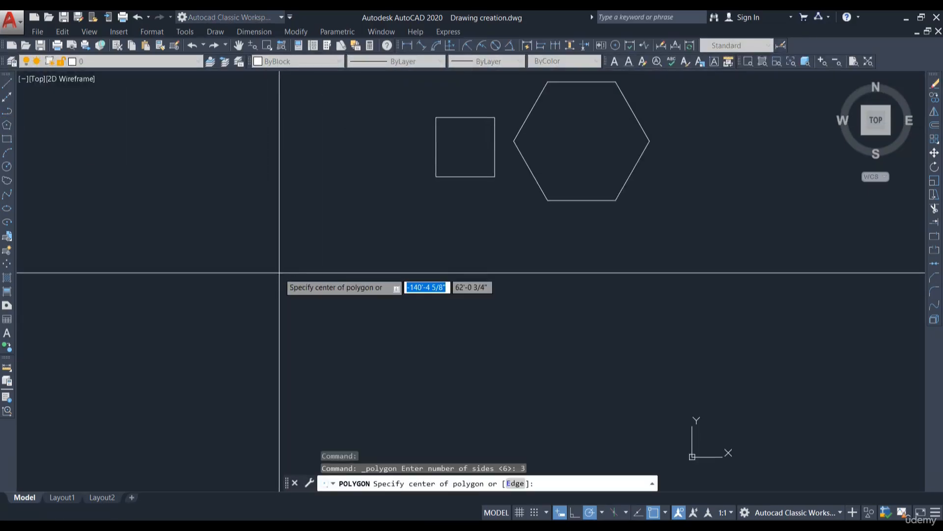
{"action": "left_click", "coordinate": [280, 272]}
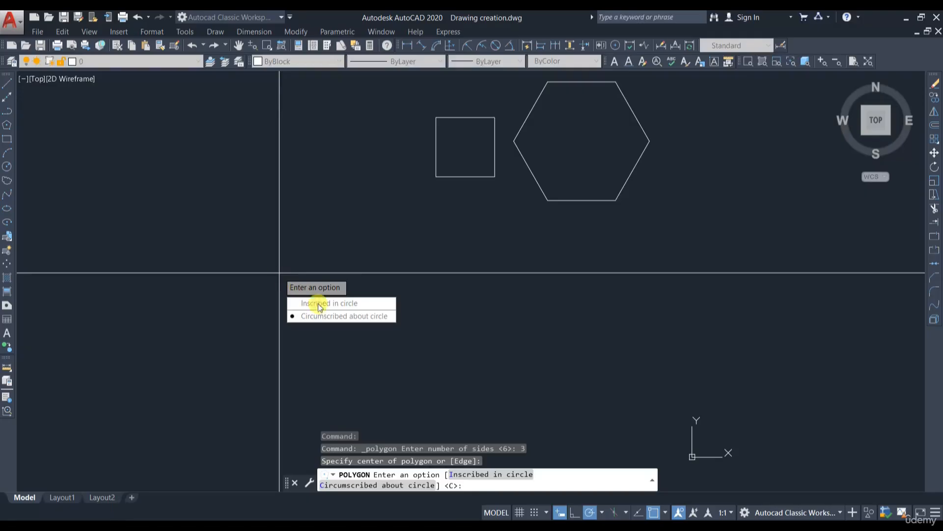
{"action": "left_click", "coordinate": [318, 322]}
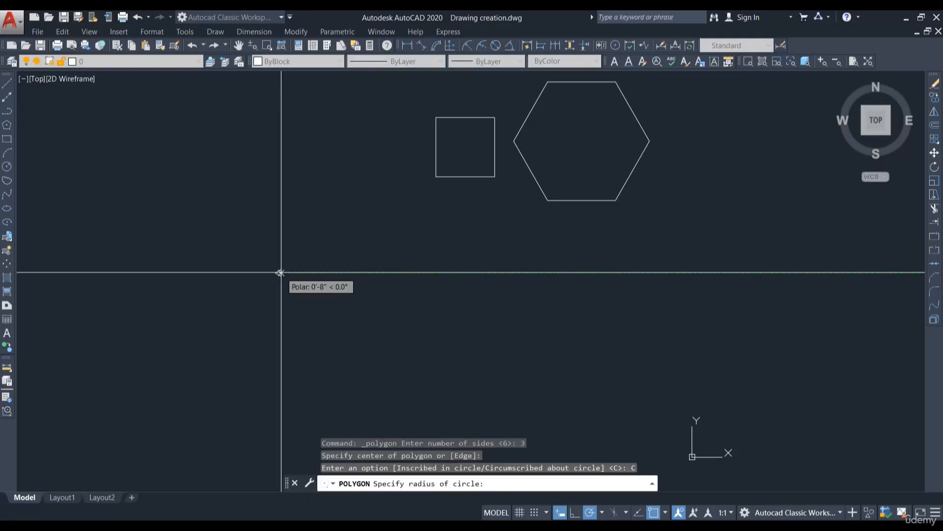
{"action": "type", "text": "8"}
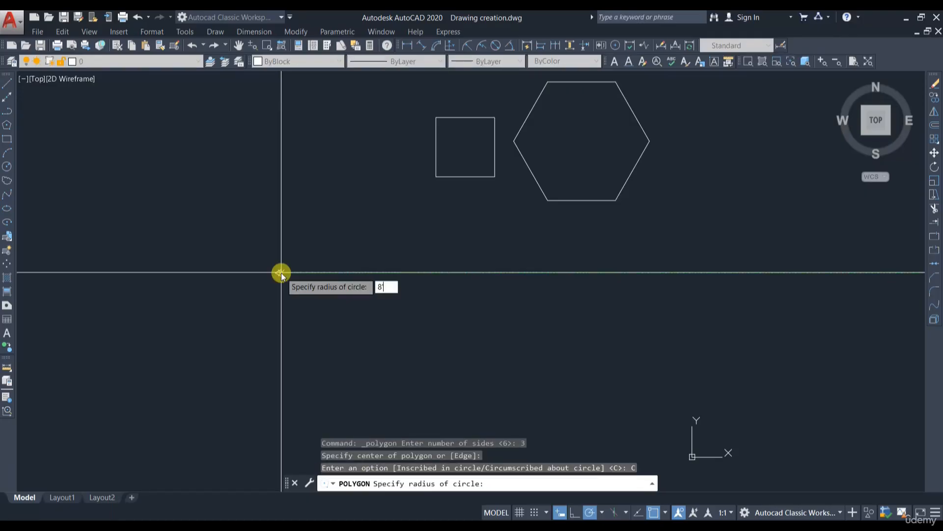
{"action": "type", "text": "'"}
{"action": "key", "text": "Return"}
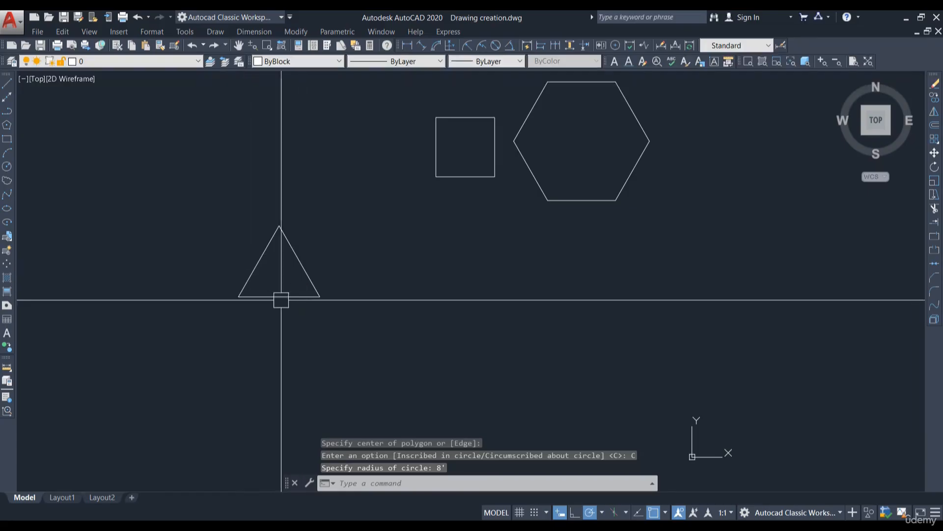
Select the hexagon to check whether its sides form a single object, and clear the selection.
{"action": "scroll", "coordinate": [286, 263], "scroll_direction": "down", "scroll_amount": 2}
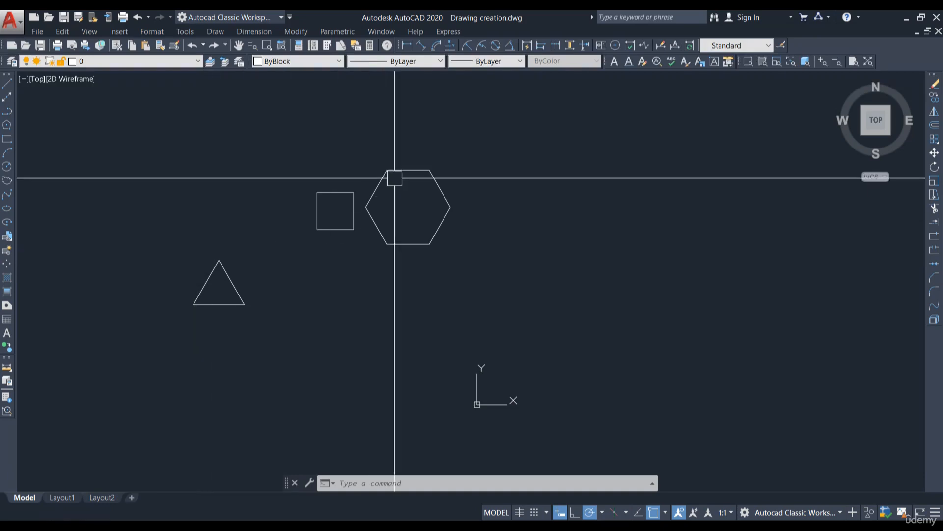
{"action": "left_click", "coordinate": [411, 171]}
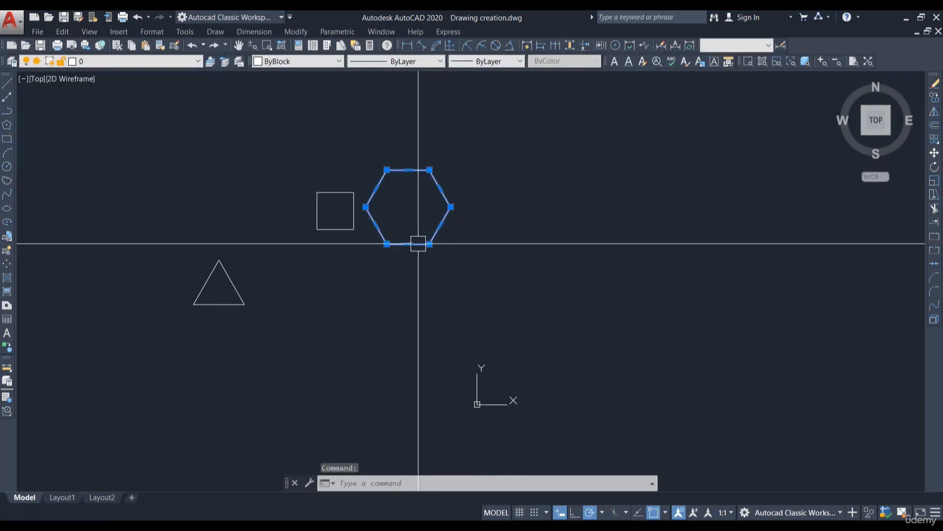
{"action": "key", "text": "Escape"}
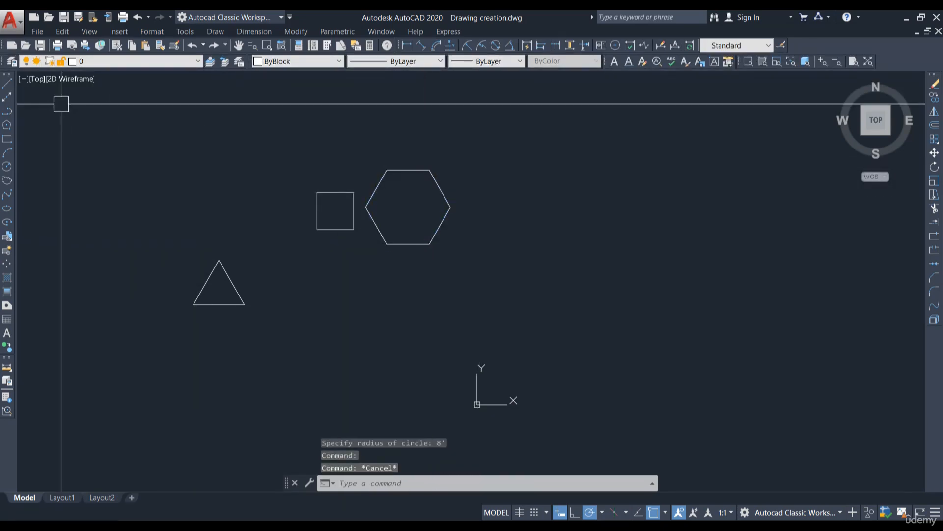
Draw a closed rectangle from four separate lines, about 53' wide and 40' high, to the right of the hexagon.
{"action": "left_click", "coordinate": [7, 84]}
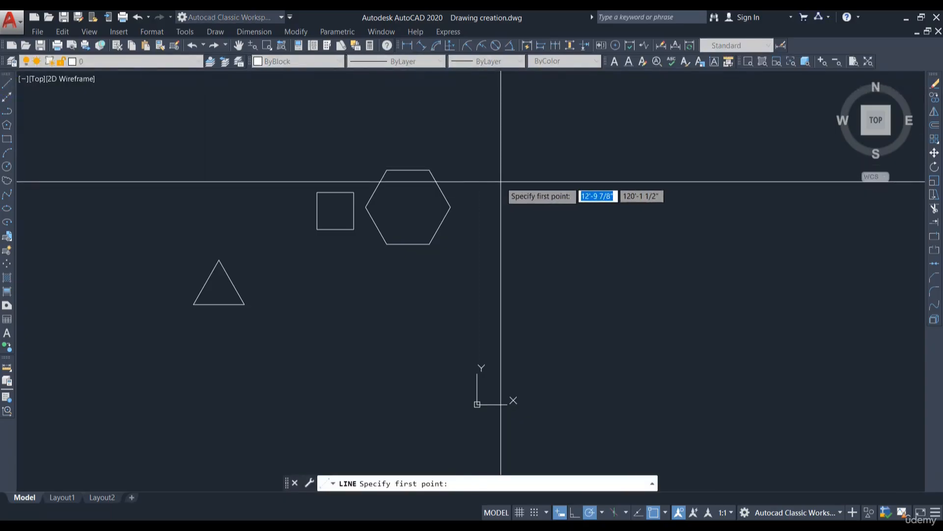
{"action": "left_click", "coordinate": [531, 181]}
{"action": "left_click", "coordinate": [628, 179]}
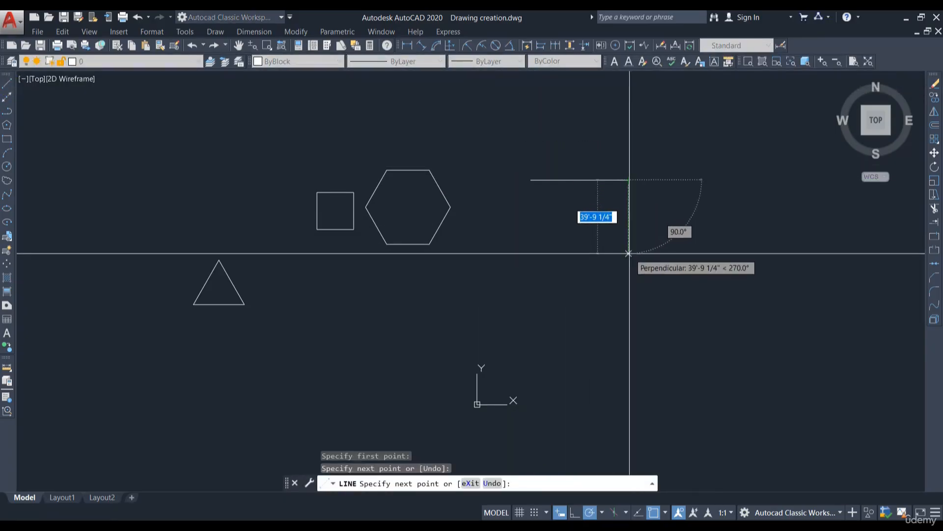
{"action": "left_click", "coordinate": [629, 253]}
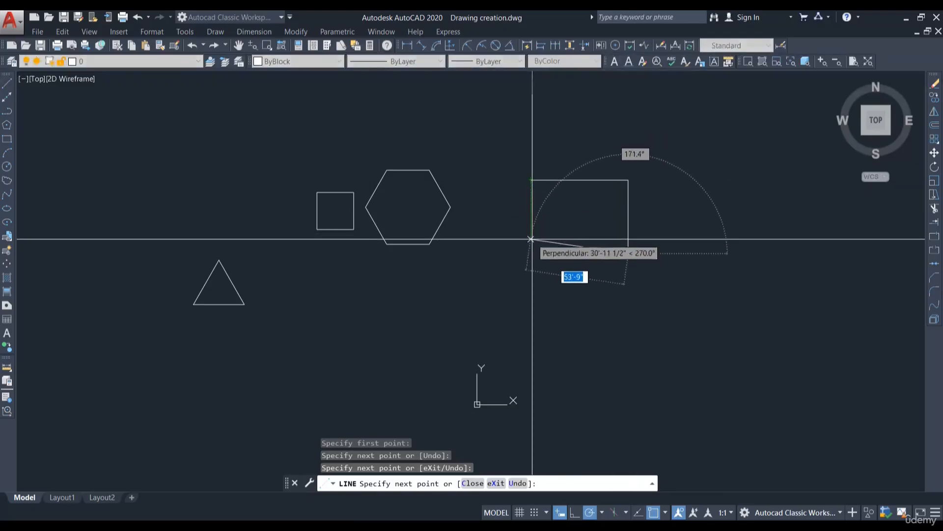
{"action": "left_click", "coordinate": [530, 253]}
{"action": "left_click", "coordinate": [530, 180]}
{"action": "key", "text": "Escape"}
Select the sides of the line-drawn rectangle one by one, clear the selection, and pick the hexagon to compare how they select.
{"action": "left_click", "coordinate": [584, 182]}
{"action": "key", "text": "Escape"}
{"action": "left_click", "coordinate": [549, 181]}
{"action": "left_click", "coordinate": [628, 202]}
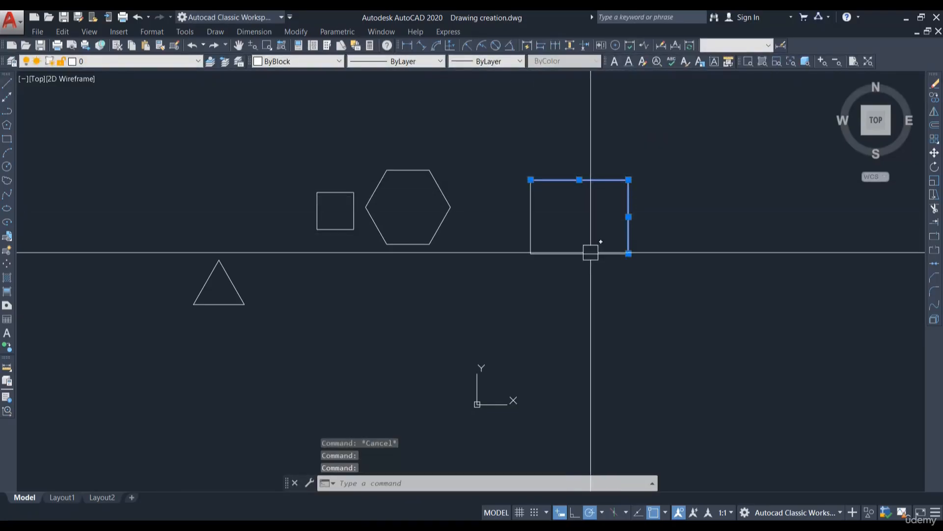
{"action": "left_click", "coordinate": [592, 253]}
{"action": "left_click", "coordinate": [531, 231]}
{"action": "key", "text": "Escape"}
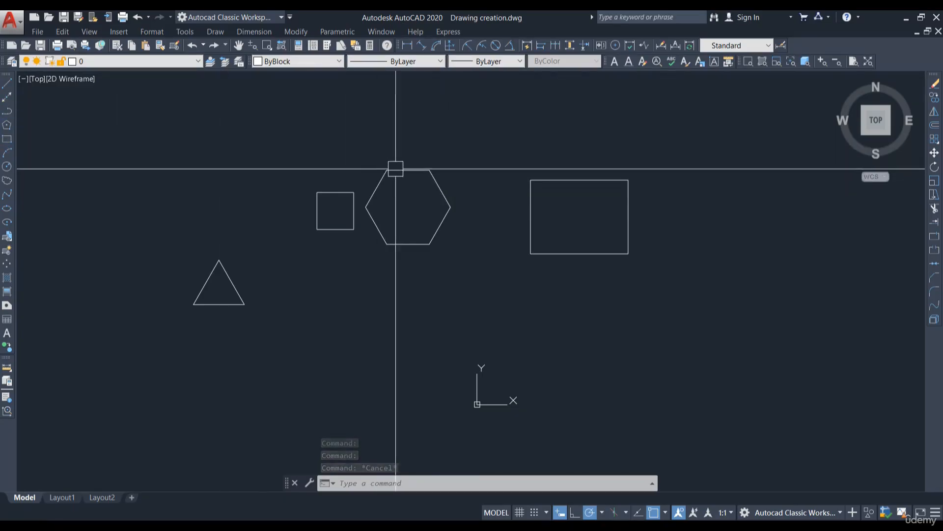
{"action": "left_click", "coordinate": [446, 194]}
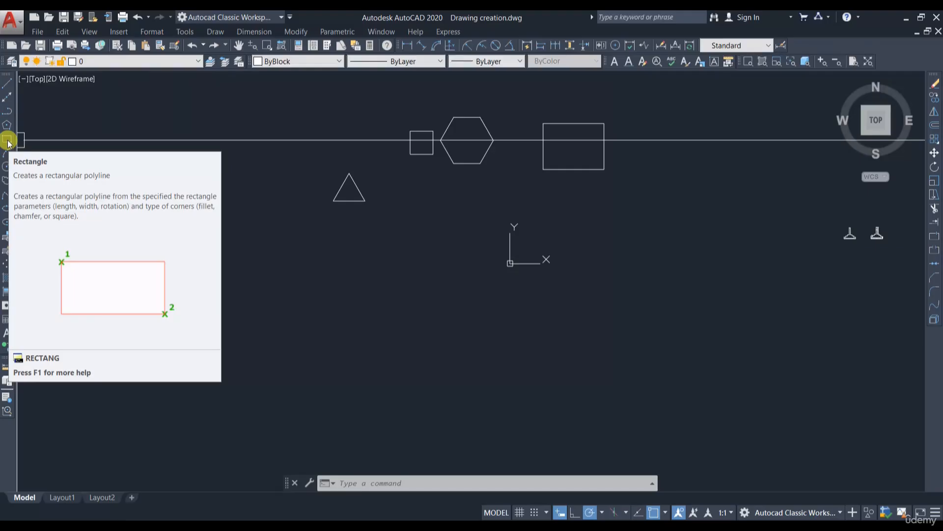
Draw a wide freehand rectangle by two opposite corners below and left of the triangle with the Rectangle command.
{"action": "left_click", "coordinate": [6, 140]}
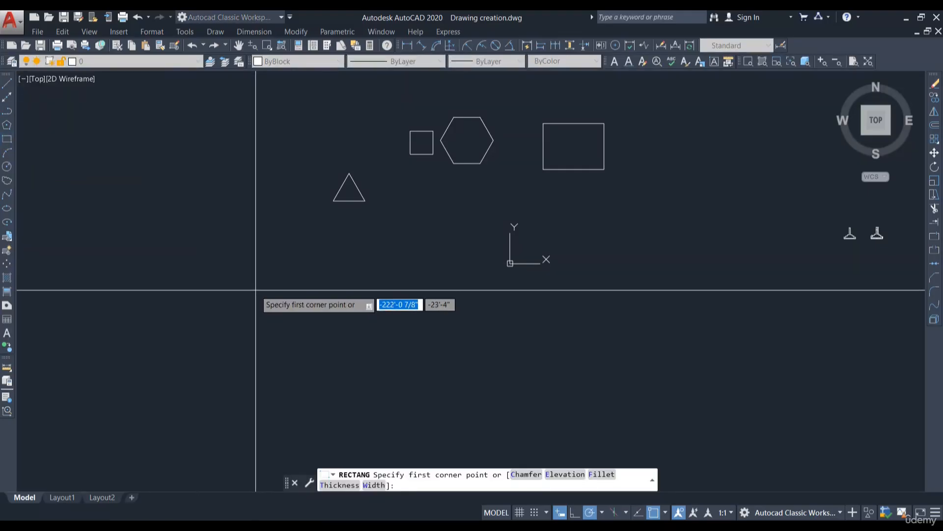
{"action": "left_click", "coordinate": [210, 275]}
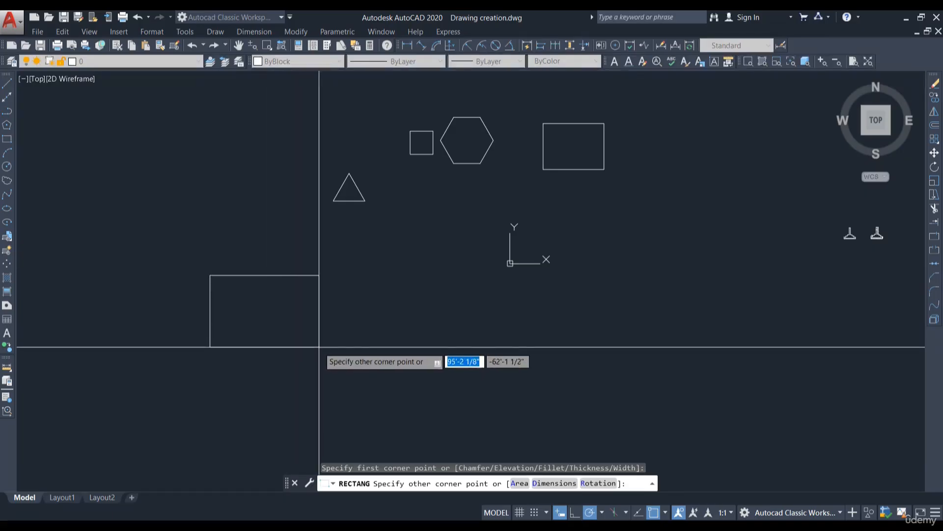
{"action": "left_click", "coordinate": [371, 369]}
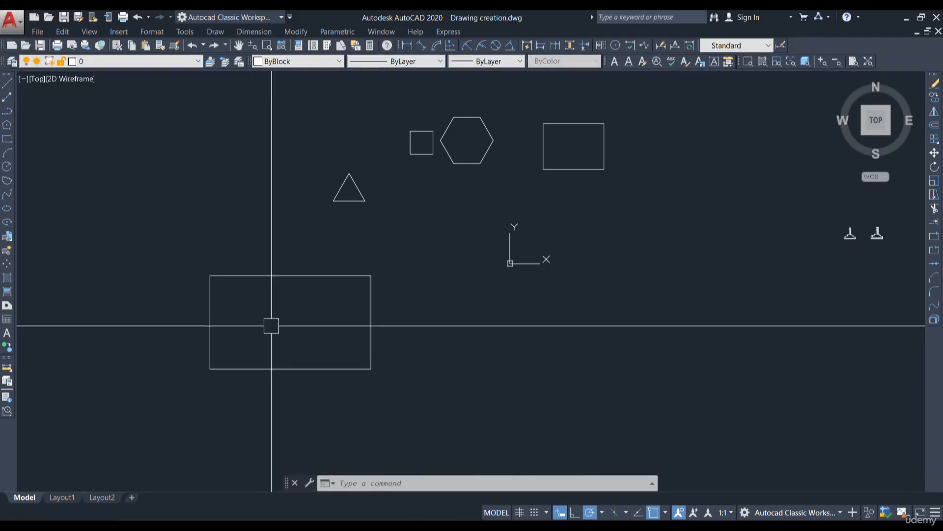
{"action": "middle_click_drag", "start_coordinate": [419, 347], "coordinate": [386, 276]}
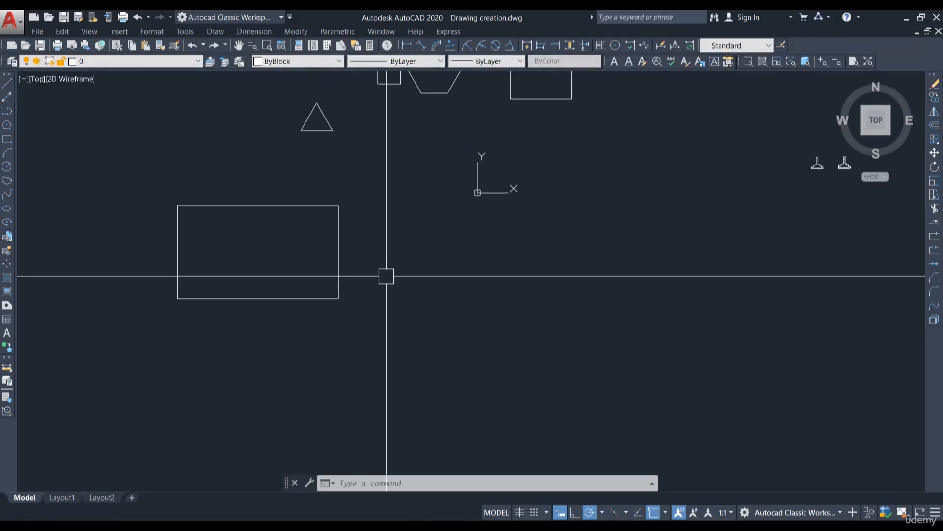
{"action": "left_click", "coordinate": [10, 140]}
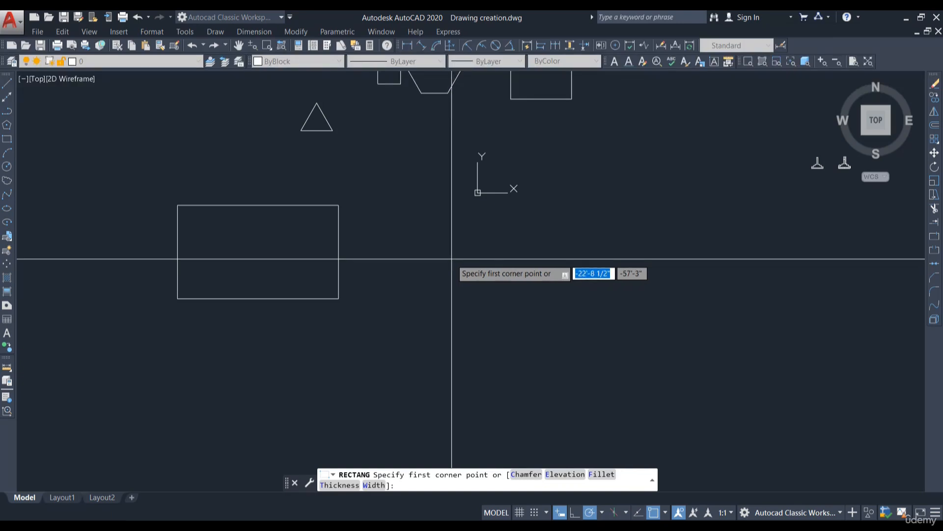
{"action": "key", "text": "Escape"}
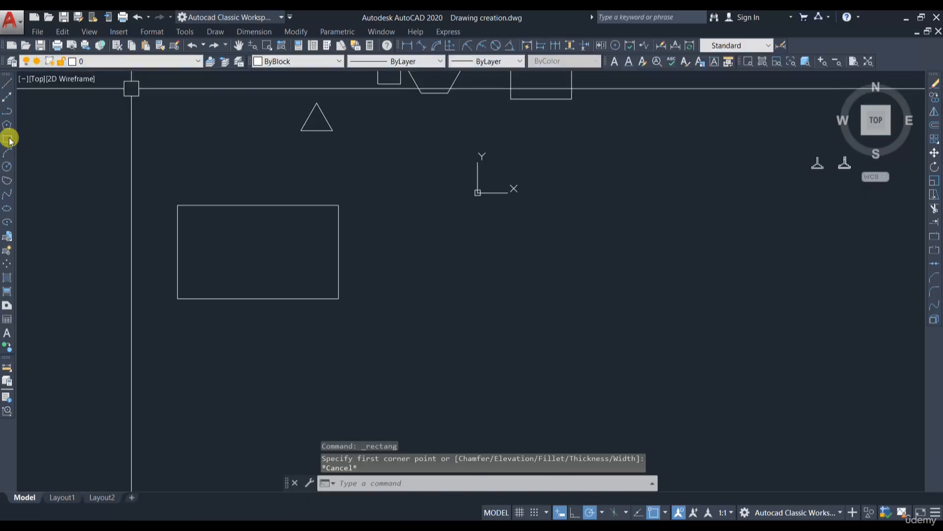
{"action": "left_click", "coordinate": [8, 140]}
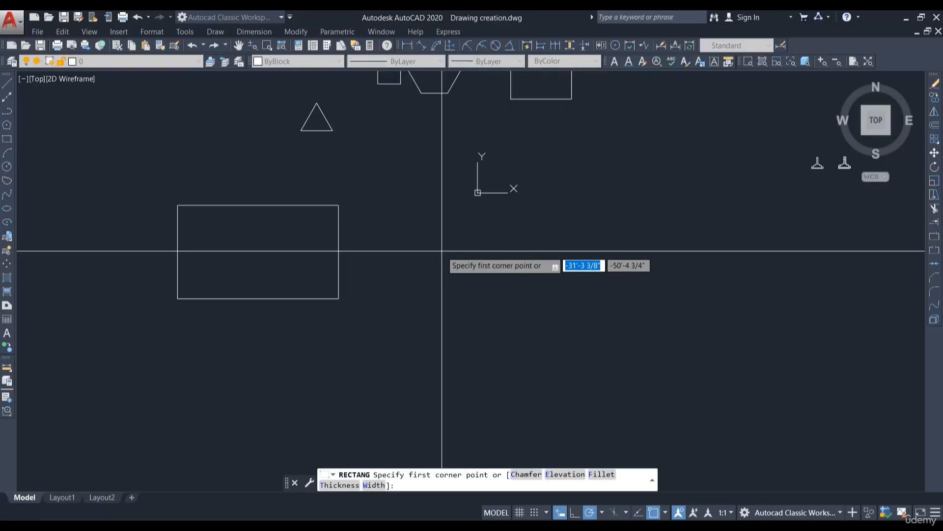
{"action": "key", "text": "F8"}
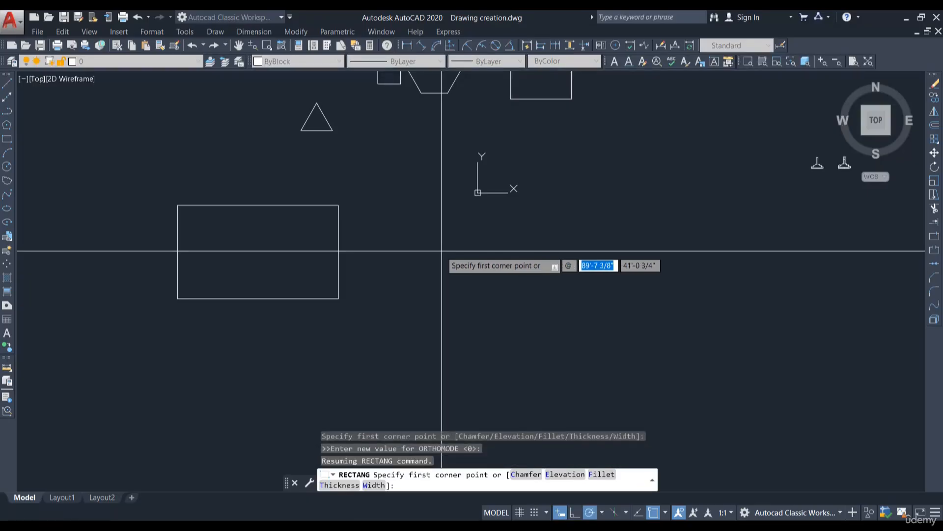
{"action": "type", "text": "10'"}
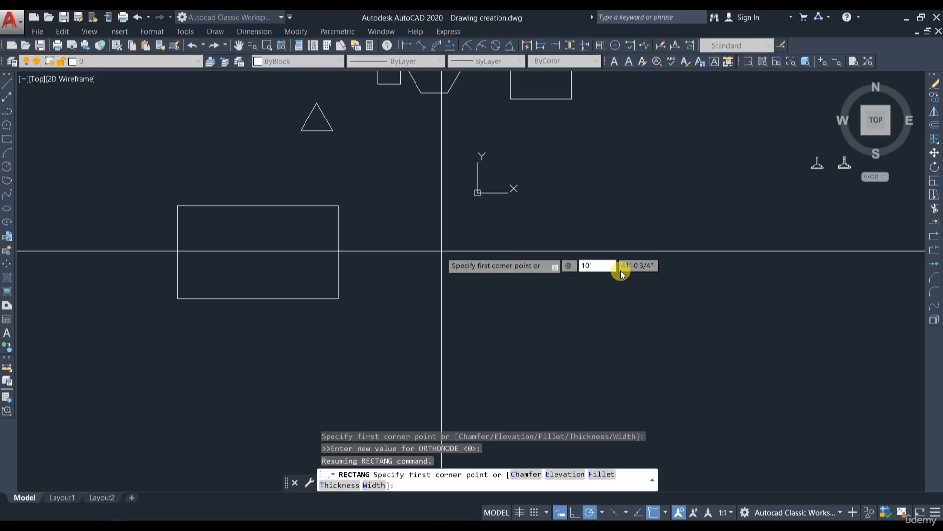
{"action": "key", "text": "BackSpace"}
{"action": "key", "text": "BackSpace"}
{"action": "key", "text": "BackSpace"}
{"action": "type", "text": "10'"}
{"action": "key", "text": "Tab"}
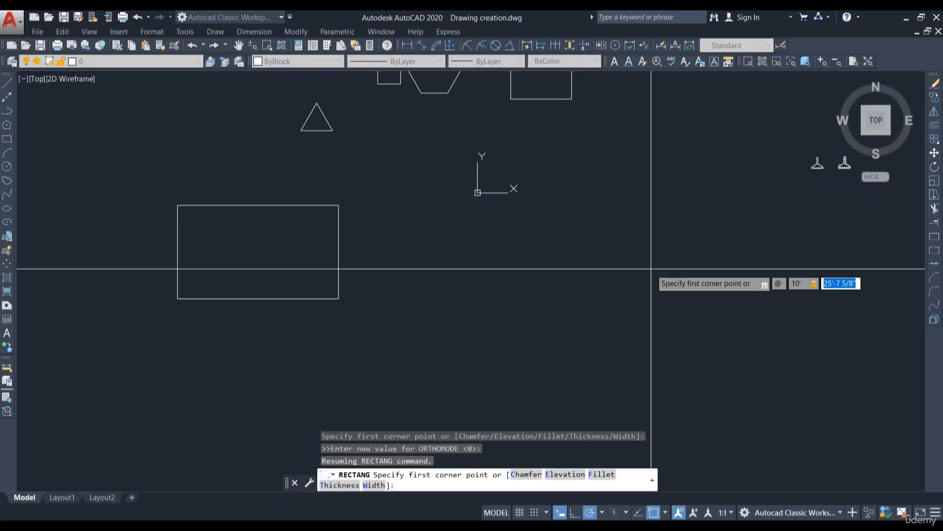
{"action": "type", "text": "8"}
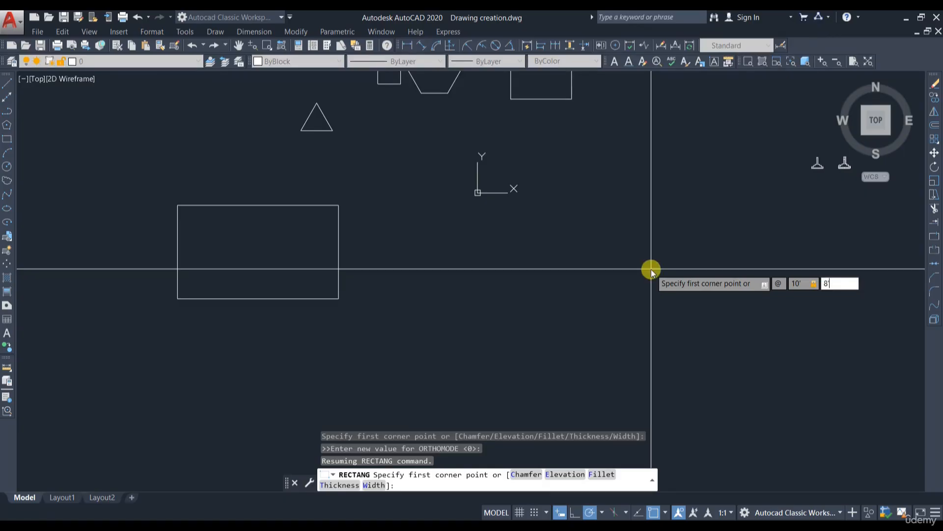
{"action": "key", "text": "Return"}
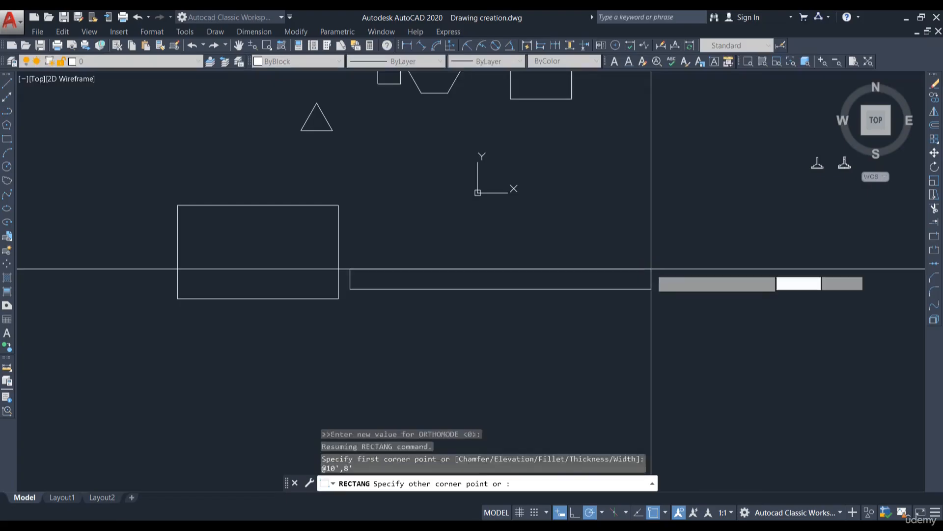
{"action": "key", "text": "Return"}
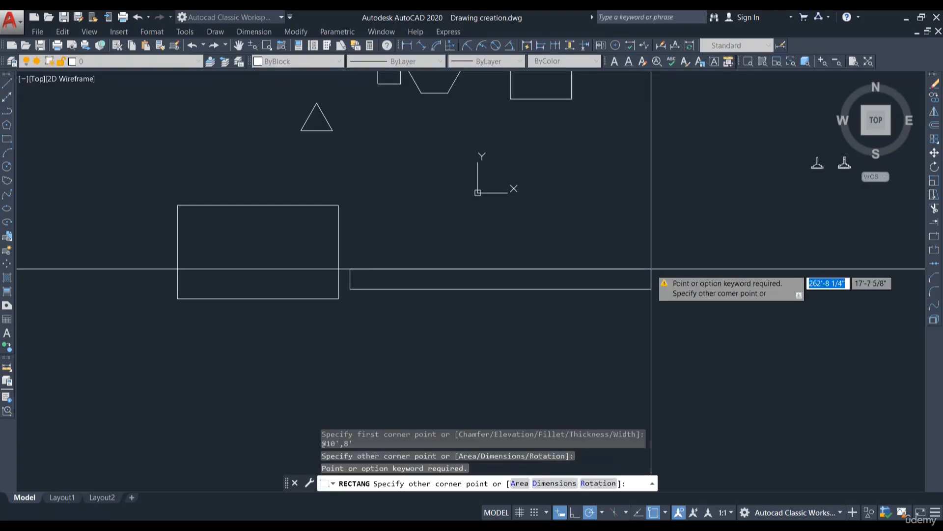
{"action": "key", "text": "Escape"}
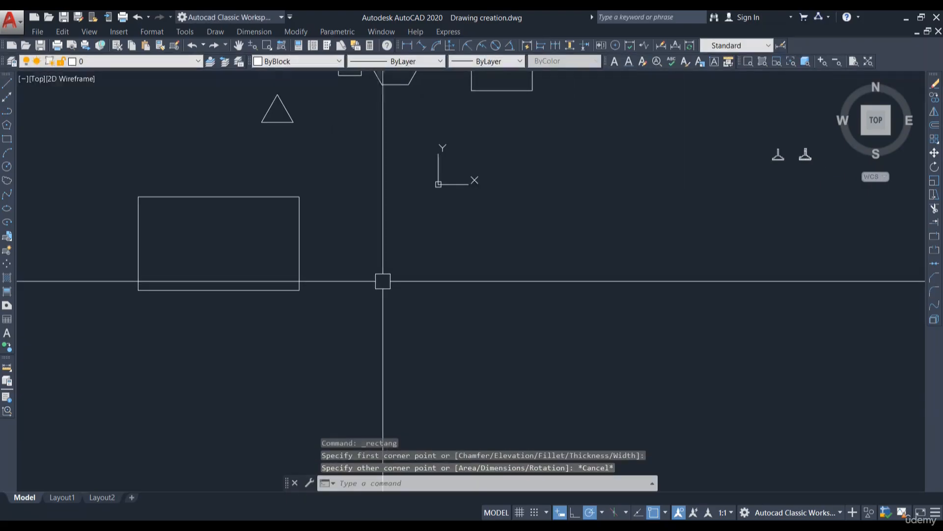
Draw a 10' by 8' rectangle to the right of the wide rectangle, giving its opposite corner in relative coordinates.
{"action": "left_click", "coordinate": [7, 139]}
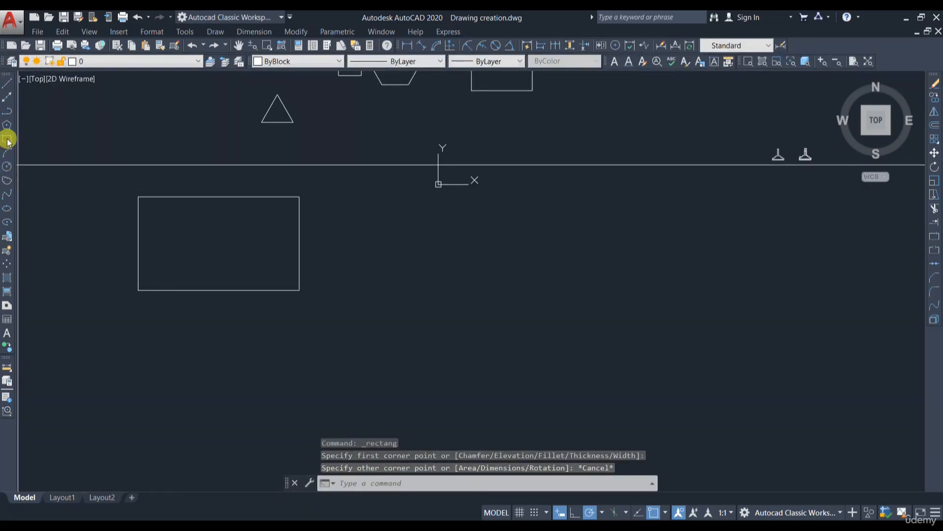
{"action": "left_click", "coordinate": [369, 240]}
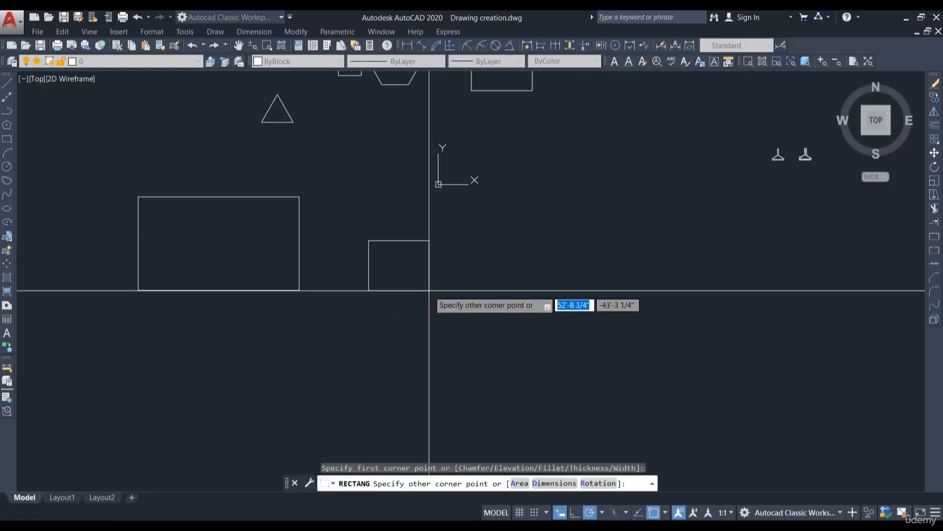
{"action": "key", "text": "F8"}
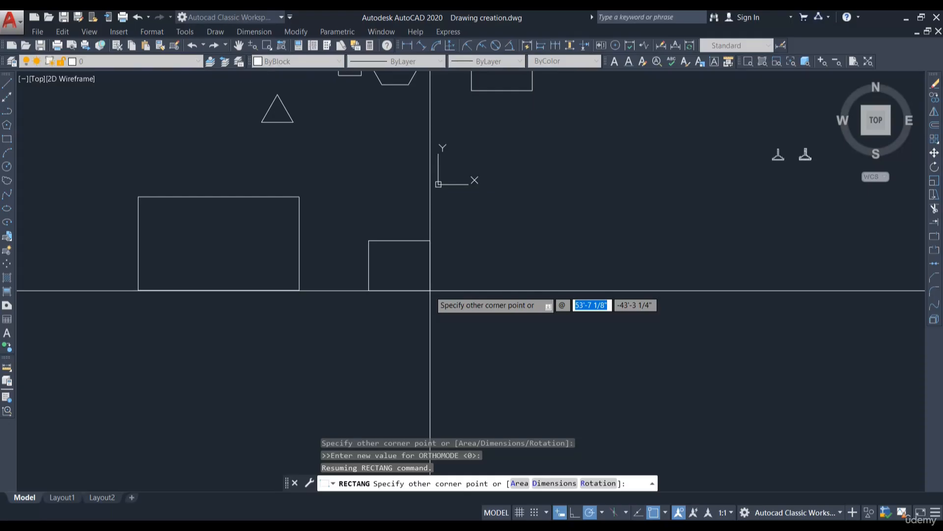
{"action": "type", "text": "1"}
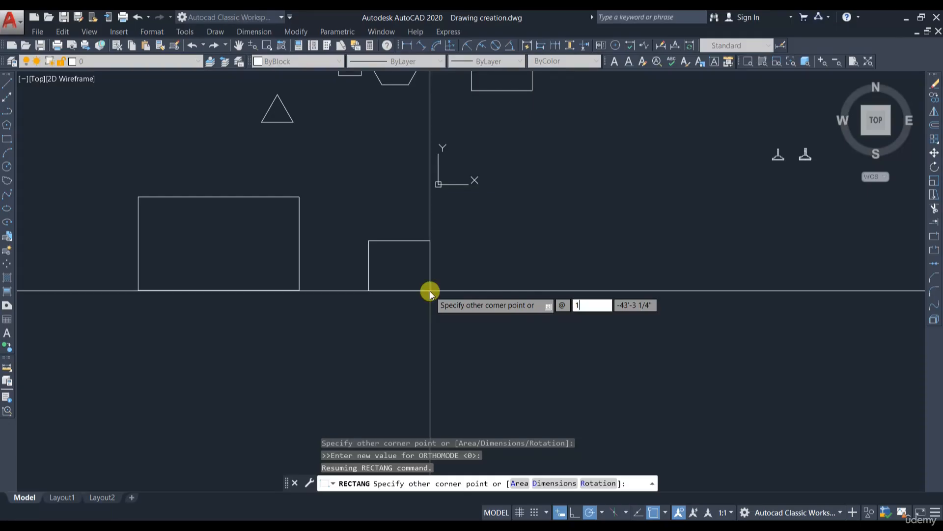
{"action": "type", "text": "0'"}
{"action": "key", "text": "Tab"}
{"action": "type", "text": "8"}
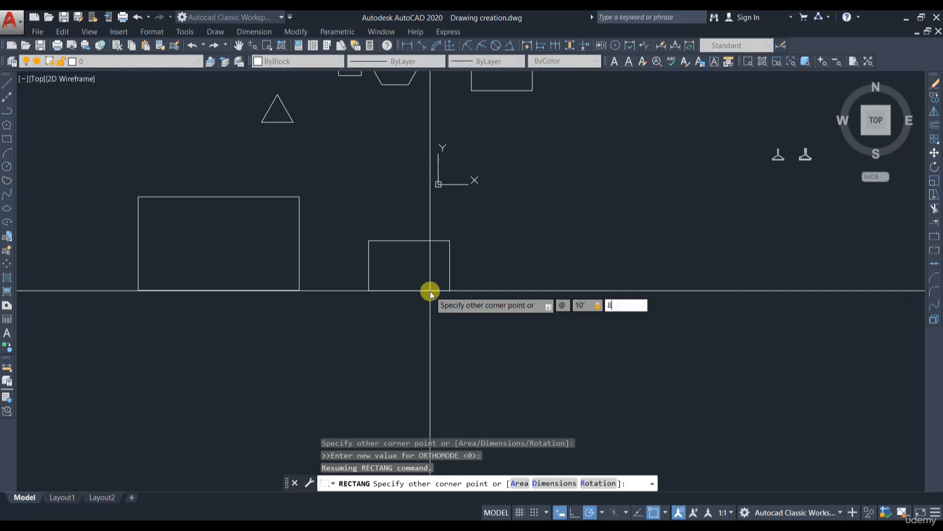
{"action": "type", "text": "'"}
{"action": "key", "text": "Return"}
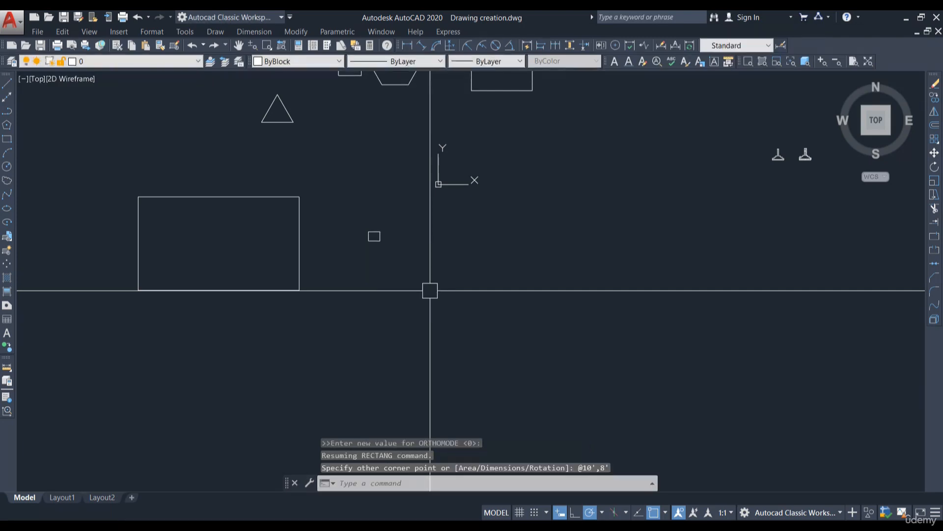
Add a vertical linear dimension just outside the left side of the small rectangle.
{"action": "scroll", "coordinate": [347, 232], "scroll_direction": "up", "scroll_amount": 10}
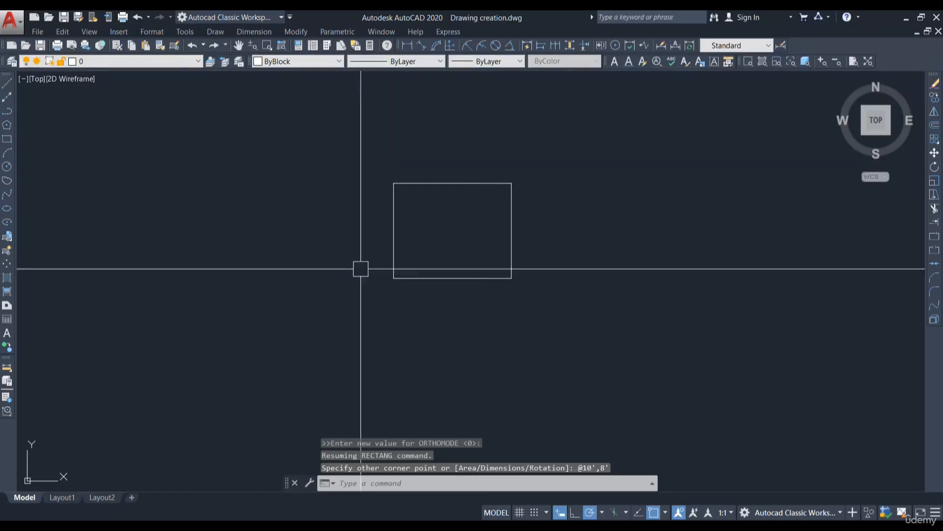
{"action": "left_click", "coordinate": [411, 47]}
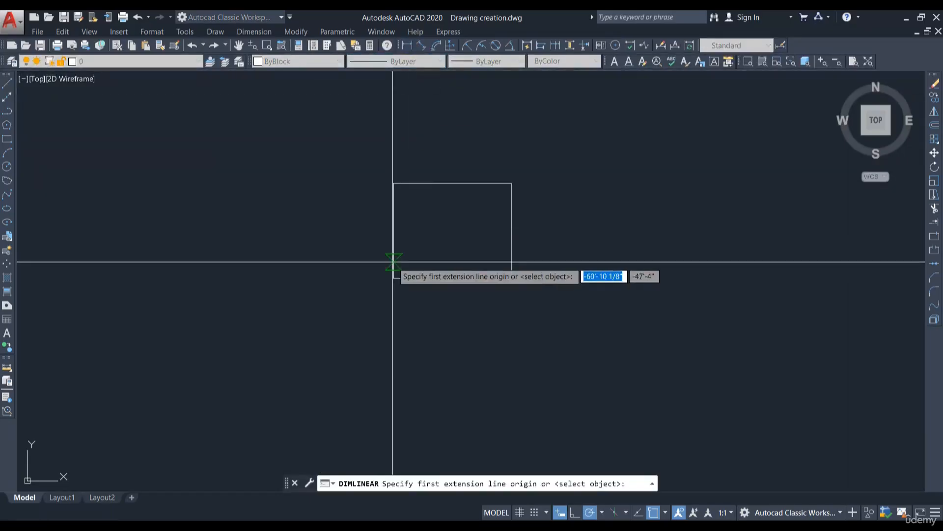
{"action": "left_click", "coordinate": [408, 48]}
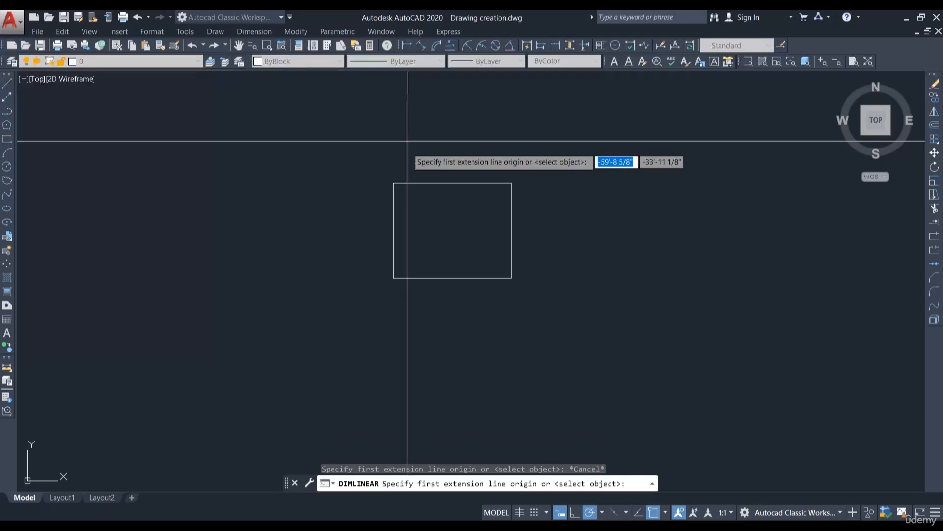
{"action": "left_click", "coordinate": [393, 278]}
{"action": "left_click", "coordinate": [394, 183]}
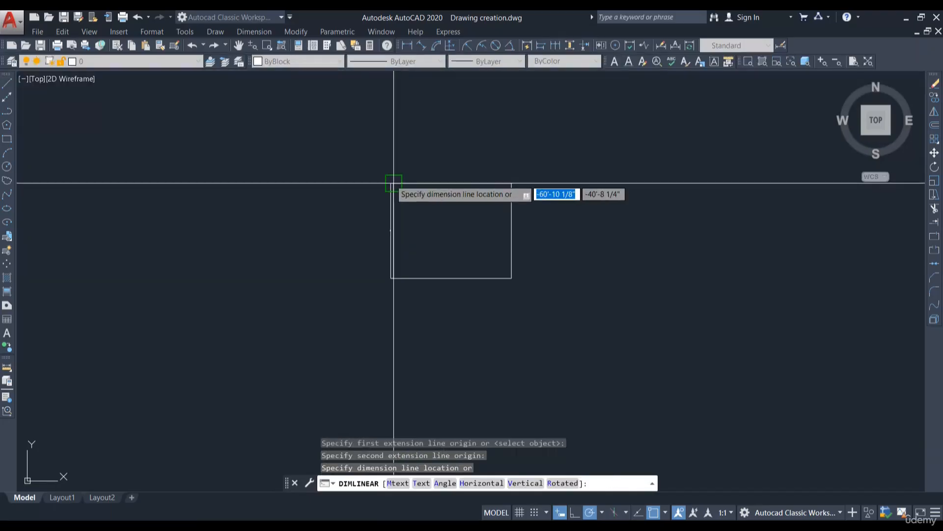
{"action": "left_click", "coordinate": [376, 250]}
Add a horizontal linear dimension above the top side of the small rectangle.
{"action": "scroll", "coordinate": [306, 239], "scroll_direction": "up", "scroll_amount": 3}
{"action": "scroll", "coordinate": [314, 235], "scroll_direction": "down", "scroll_amount": 1}
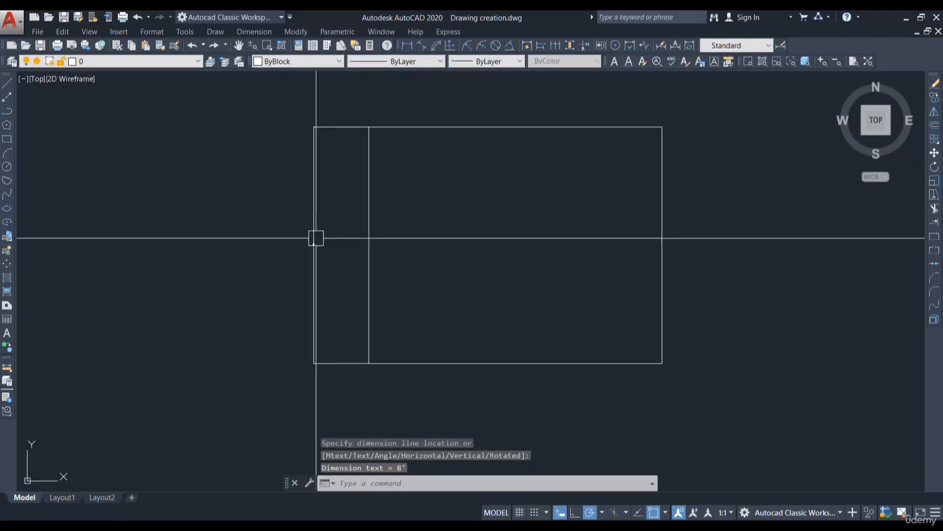
{"action": "key", "text": "Return"}
{"action": "left_click", "coordinate": [370, 127]}
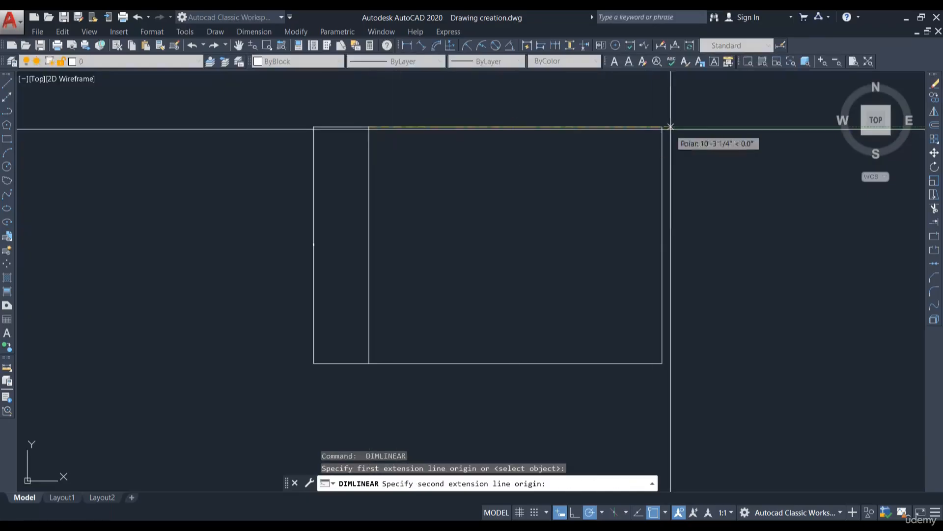
{"action": "left_click", "coordinate": [662, 126]}
{"action": "left_click", "coordinate": [659, 90]}
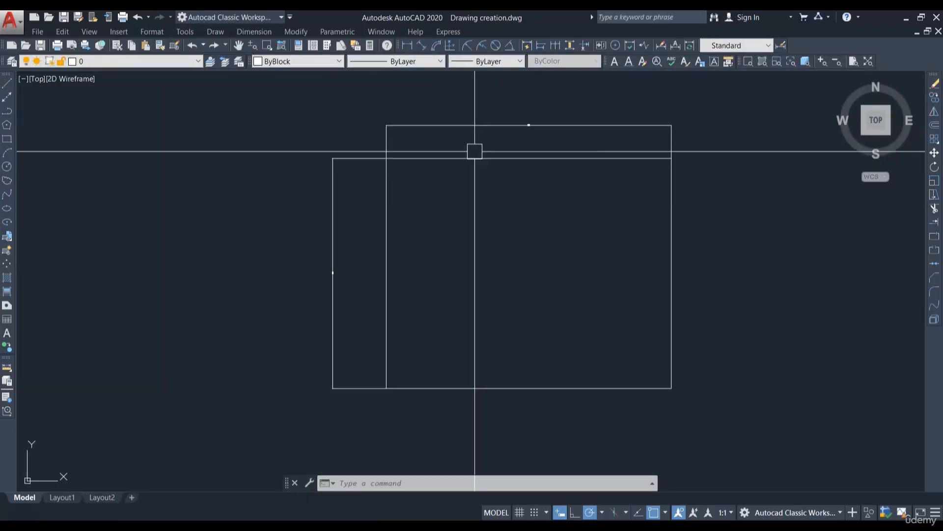
Select the wide rectangle to check whether its sides form a single object, and clear the selection.
{"action": "scroll", "coordinate": [474, 152], "scroll_direction": "down", "scroll_amount": 4}
{"action": "middle_click_drag", "start_coordinate": [480, 290], "coordinate": [489, 215]}
{"action": "scroll", "coordinate": [502, 231], "scroll_direction": "down", "scroll_amount": 4}
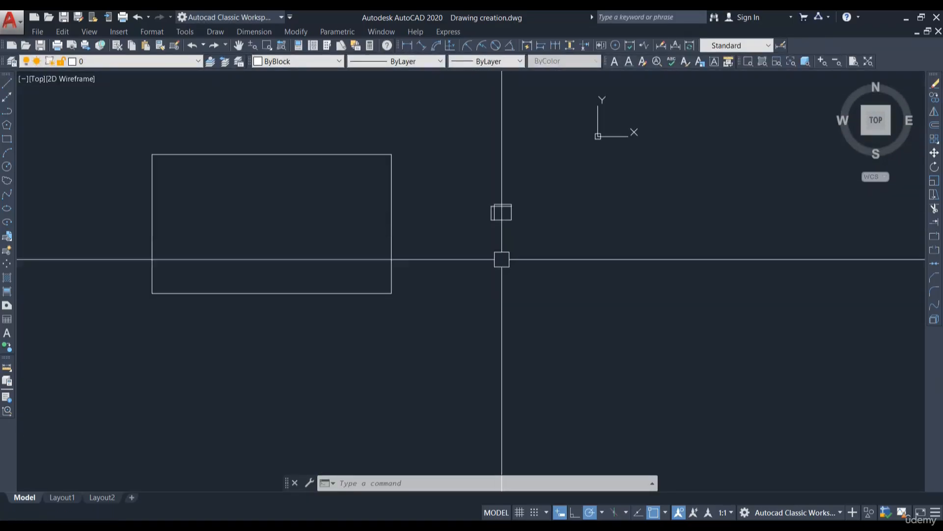
{"action": "middle_click_drag", "start_coordinate": [494, 300], "coordinate": [575, 261]}
{"action": "middle_click_drag", "start_coordinate": [270, 233], "coordinate": [321, 297]}
{"action": "left_click", "coordinate": [524, 213]}
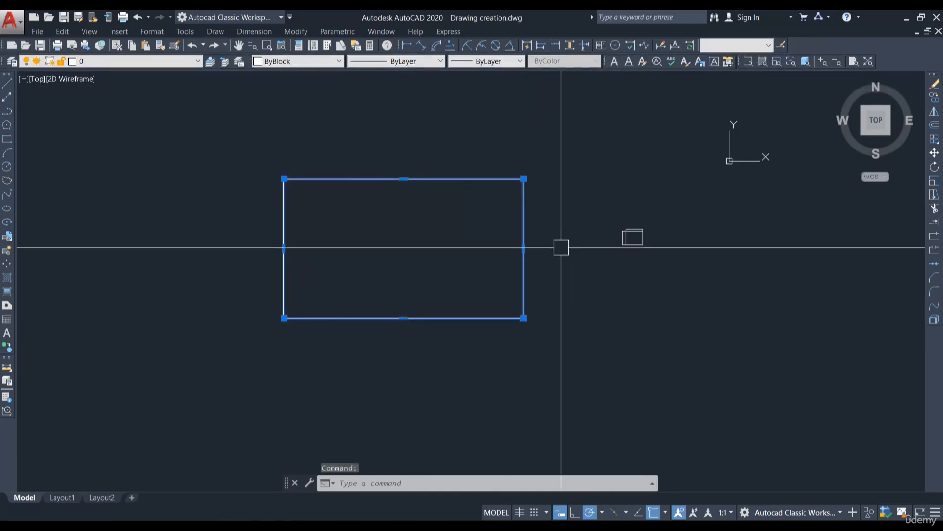
{"action": "key", "text": "Escape"}
List the properties of the wide rectangle with the LIST command to examine its area, perimeter and corner coordinates.
{"action": "left_click", "coordinate": [524, 214]}
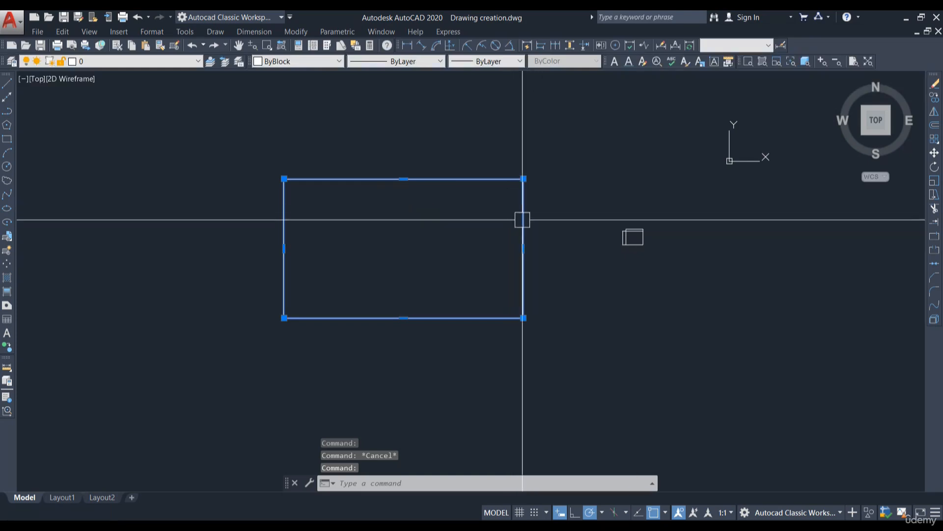
{"action": "type", "text": "li"}
{"action": "key", "text": "Return"}
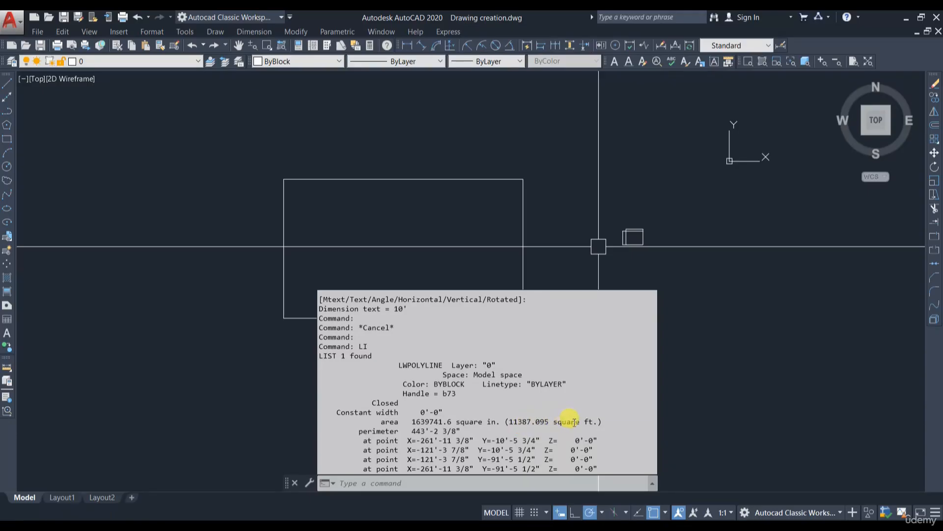
Draw a rectangle below the two small overlapping rectangles, with its opposite corner at relative distances of 20' horizontally and 10' vertically.
{"action": "mouse_move", "coordinate": [625, 329]}
{"action": "middle_mouse_down"}
{"action": "mouse_move", "coordinate": [604, 314]}
{"action": "mouse_move", "coordinate": [560, 308]}
{"action": "middle_mouse_up"}
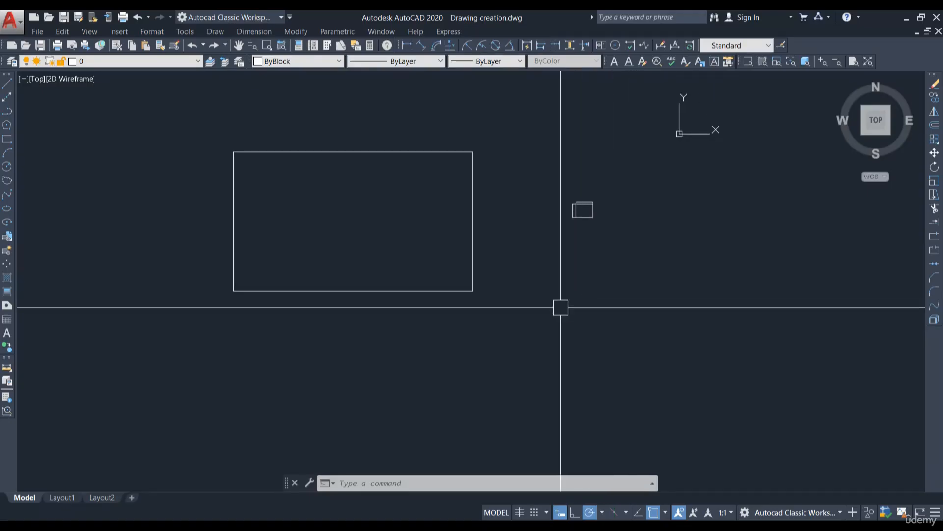
{"action": "left_click", "coordinate": [377, 485]}
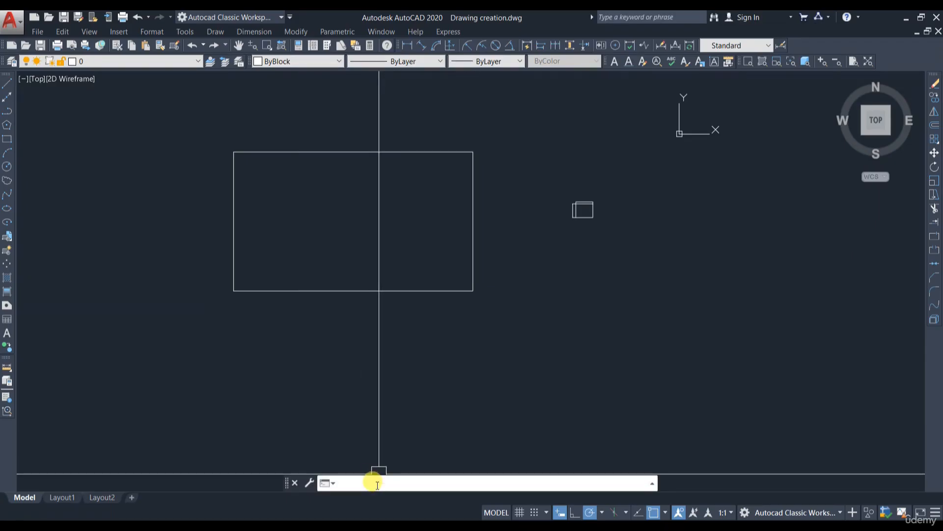
{"action": "type", "text": "rec"}
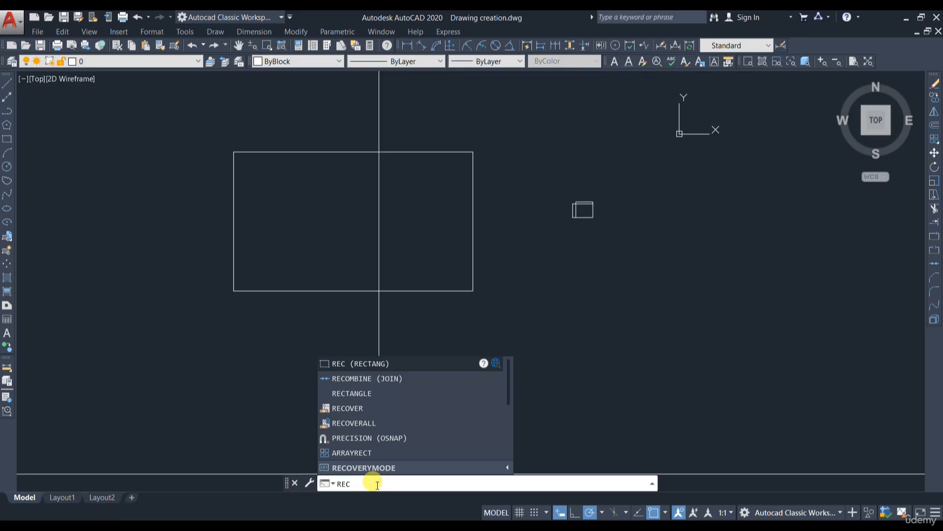
{"action": "left_click", "coordinate": [384, 364]}
{"action": "middle_click_drag", "start_coordinate": [578, 349], "coordinate": [428, 360]}
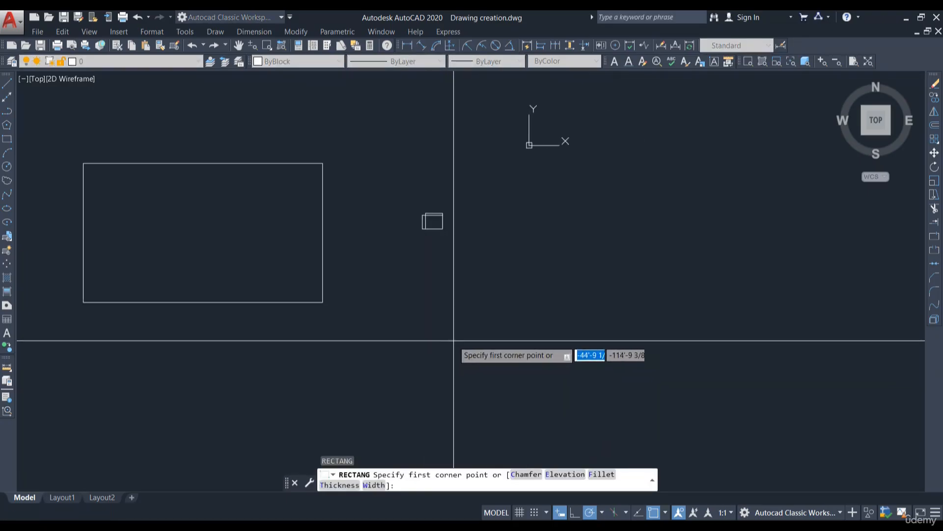
{"action": "left_click", "coordinate": [431, 309]}
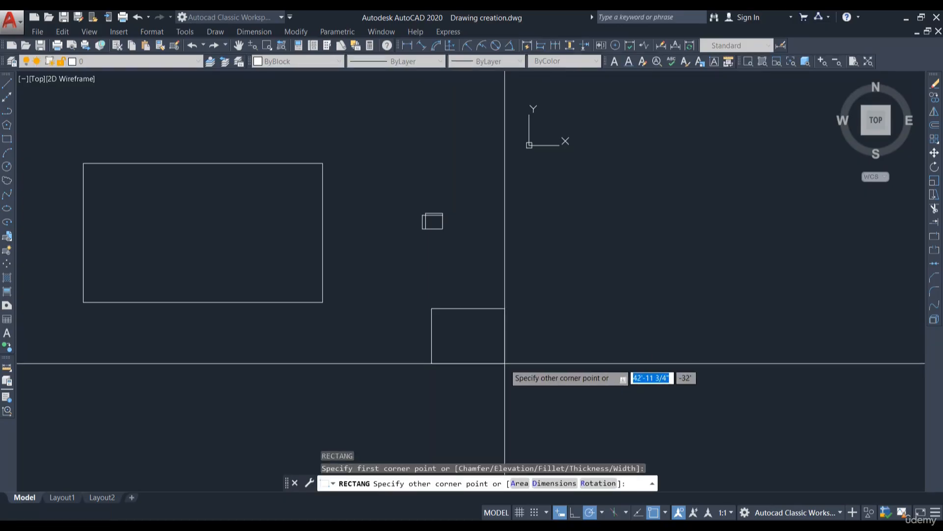
{"action": "type", "text": "@"}
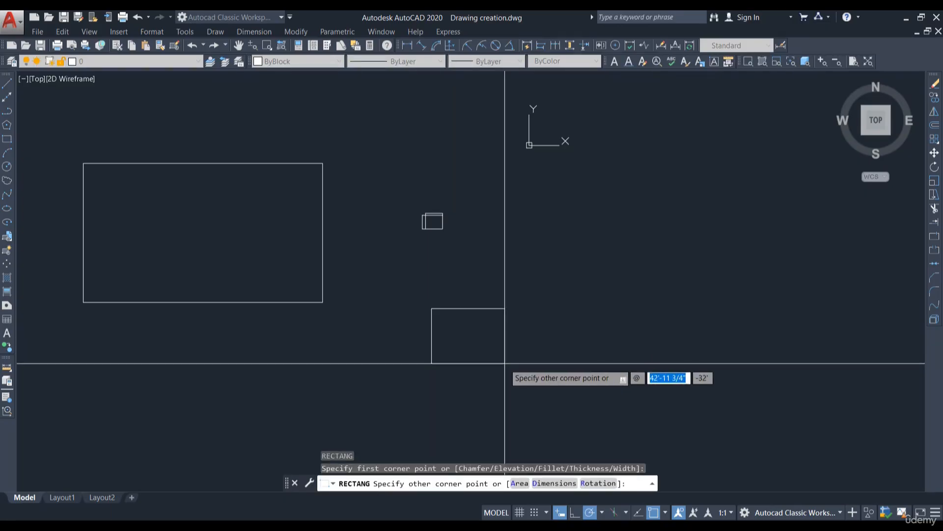
{"action": "type", "text": "5"}
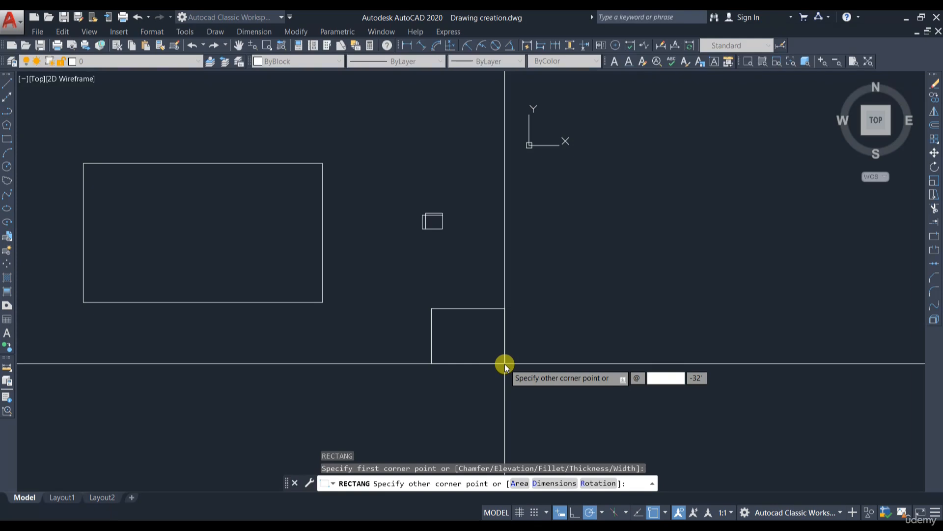
{"action": "type", "text": "20'"}
{"action": "key", "text": "Tab"}
{"action": "type", "text": "10'"}
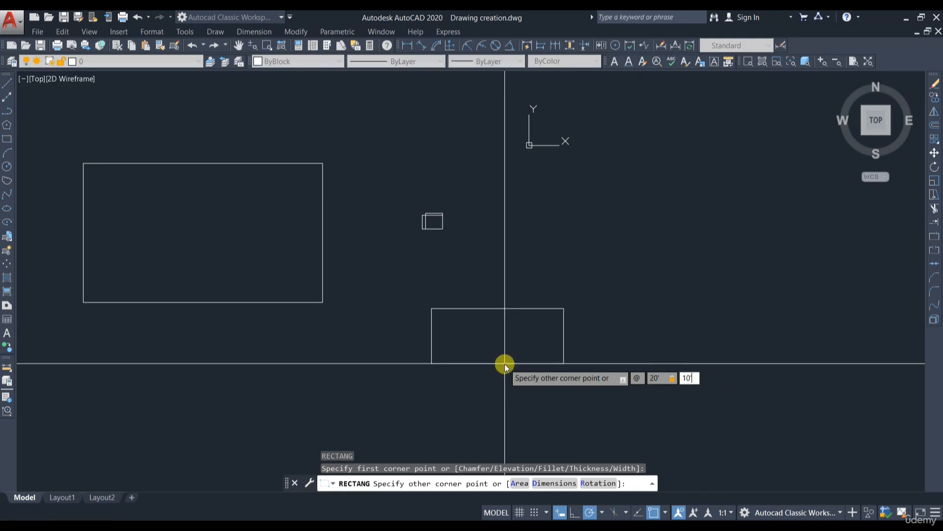
{"action": "key", "text": "Return"}
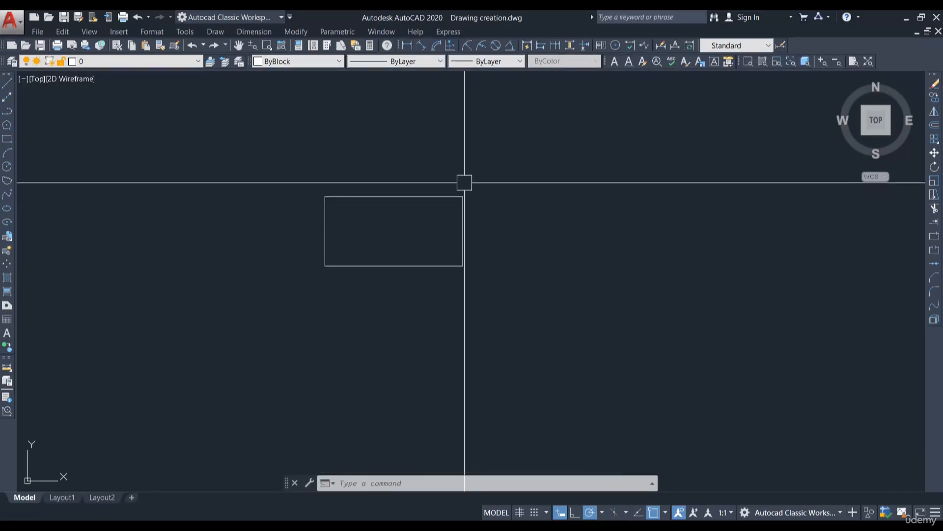
{"action": "scroll", "coordinate": [577, 261], "scroll_direction": "down", "scroll_amount": 5}
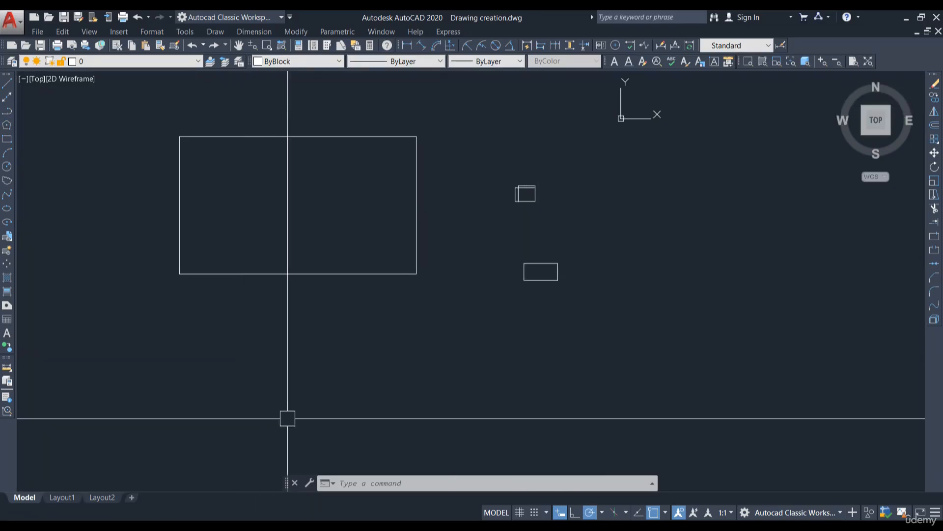
{"action": "left_click", "coordinate": [369, 484]}
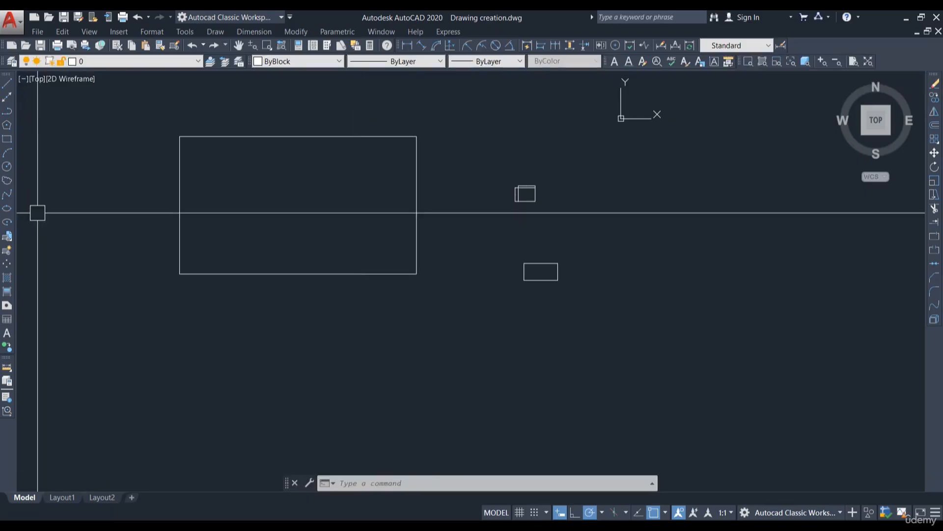
{"action": "left_click", "coordinate": [362, 486]}
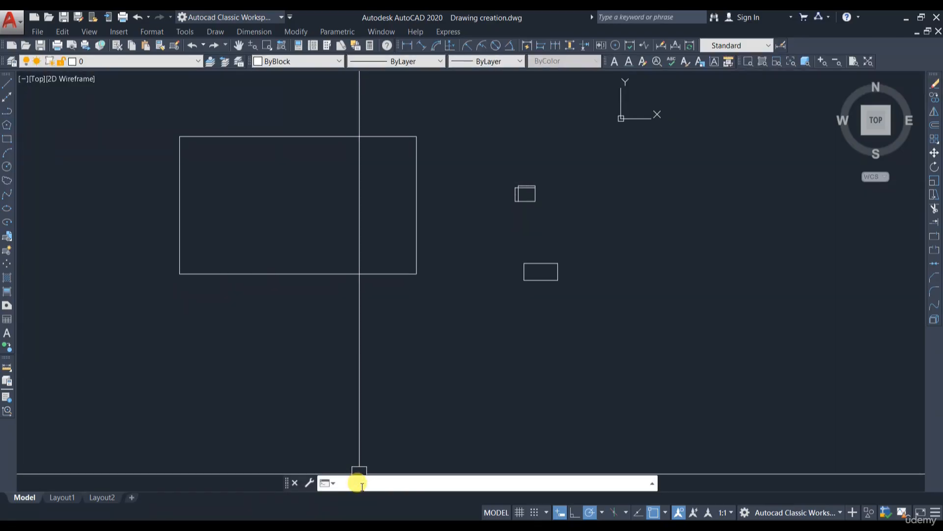
{"action": "type", "text": "POL"}
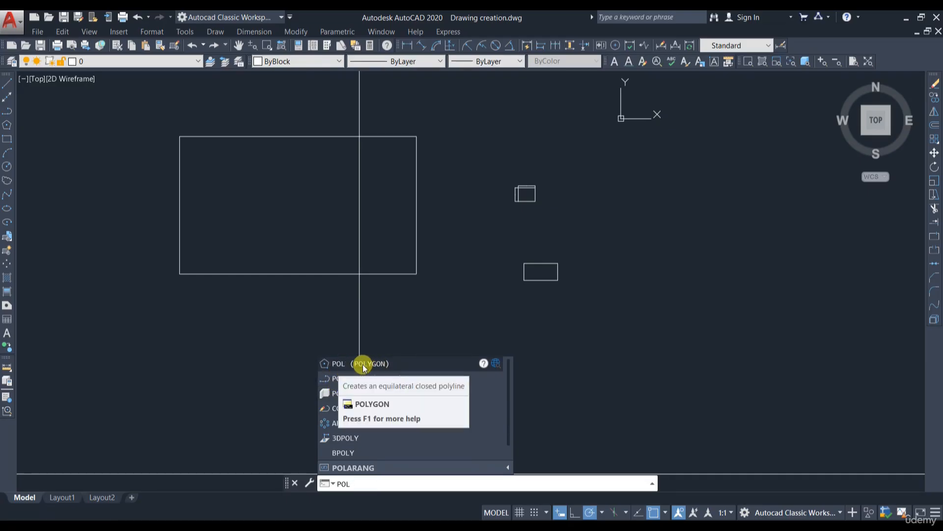
{"action": "key", "text": "Escape"}
{"action": "scroll", "coordinate": [575, 373], "scroll_direction": "down", "scroll_amount": 4}
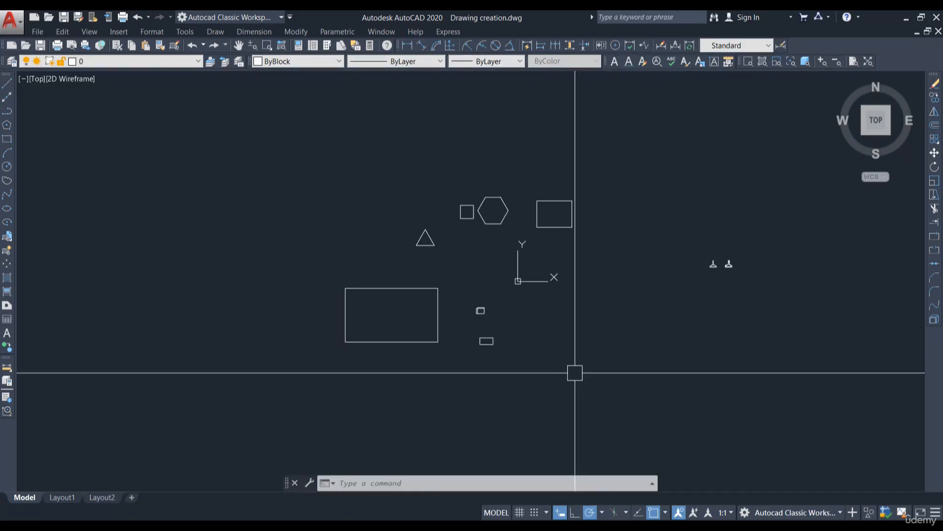